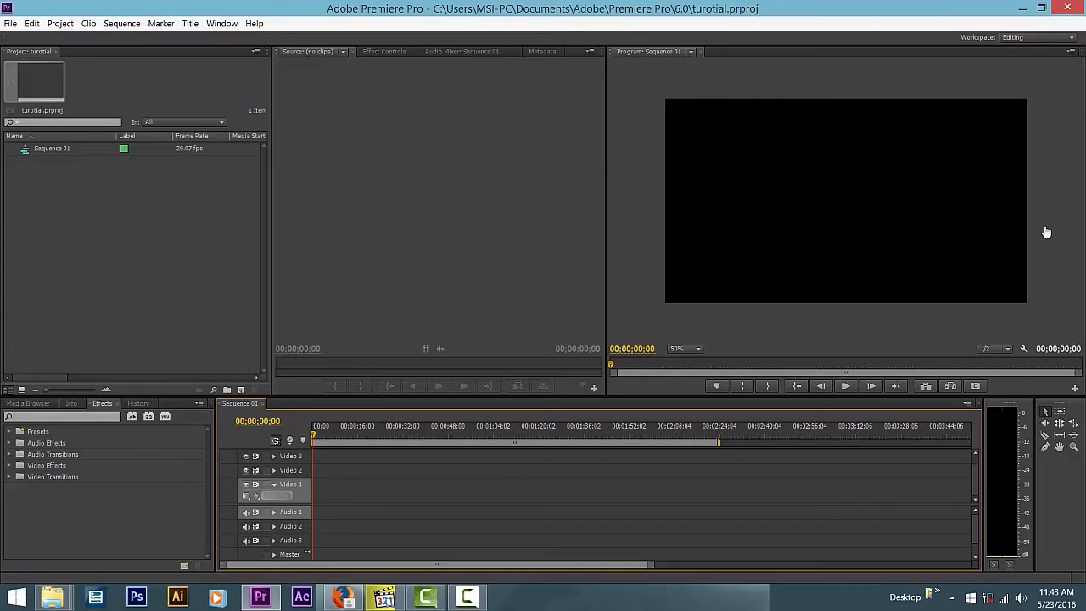
In the shoot wedding Explorer window, open #GPS, then the couple's folder, then the second day folder.
key(super+d)
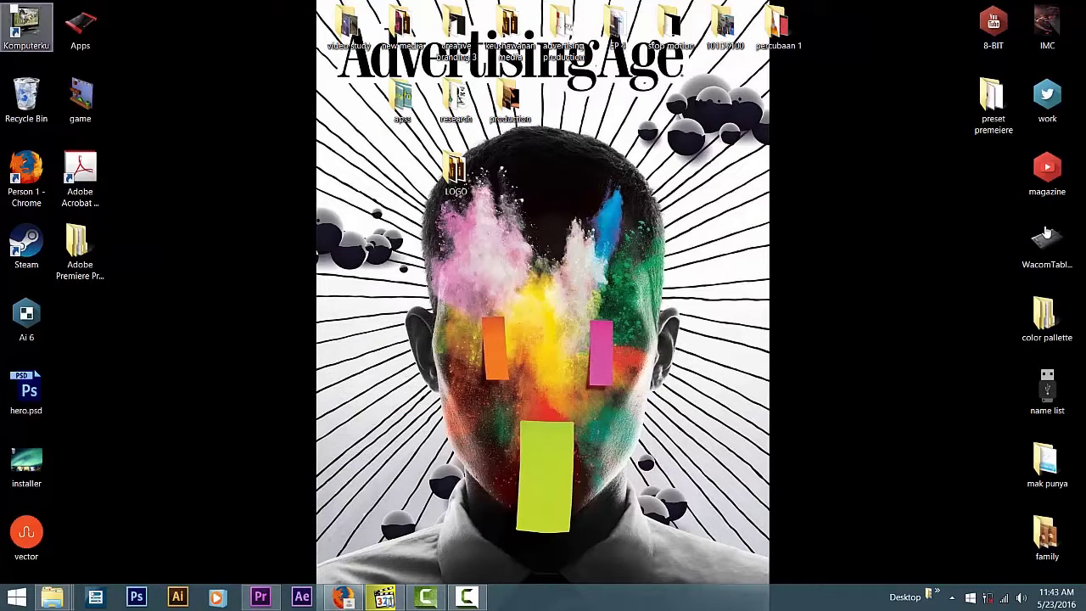
mouse_move(52, 596)
click(243, 526)
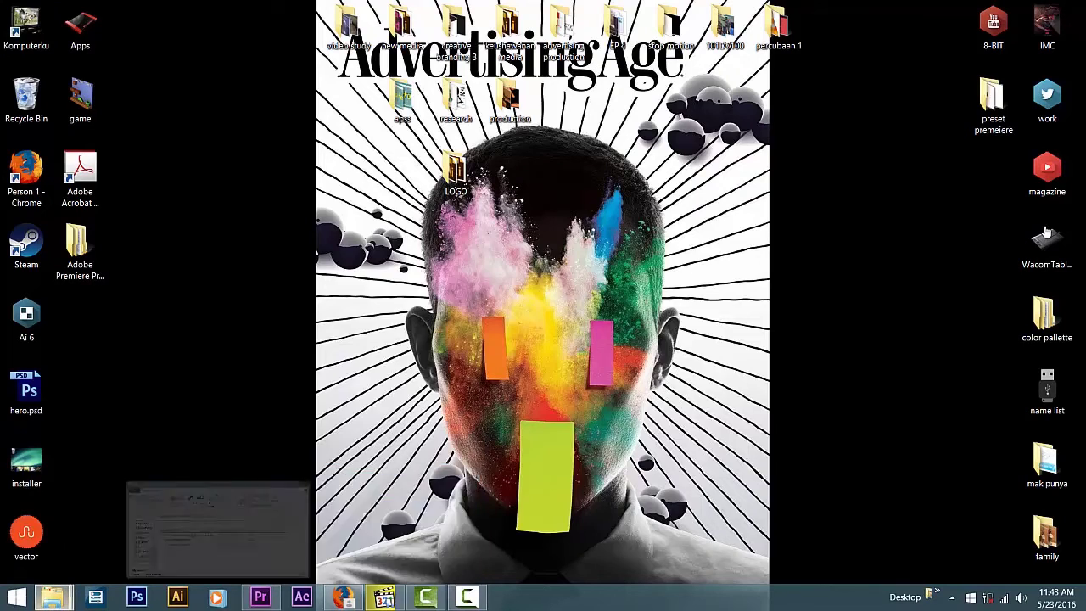
double_click(488, 410)
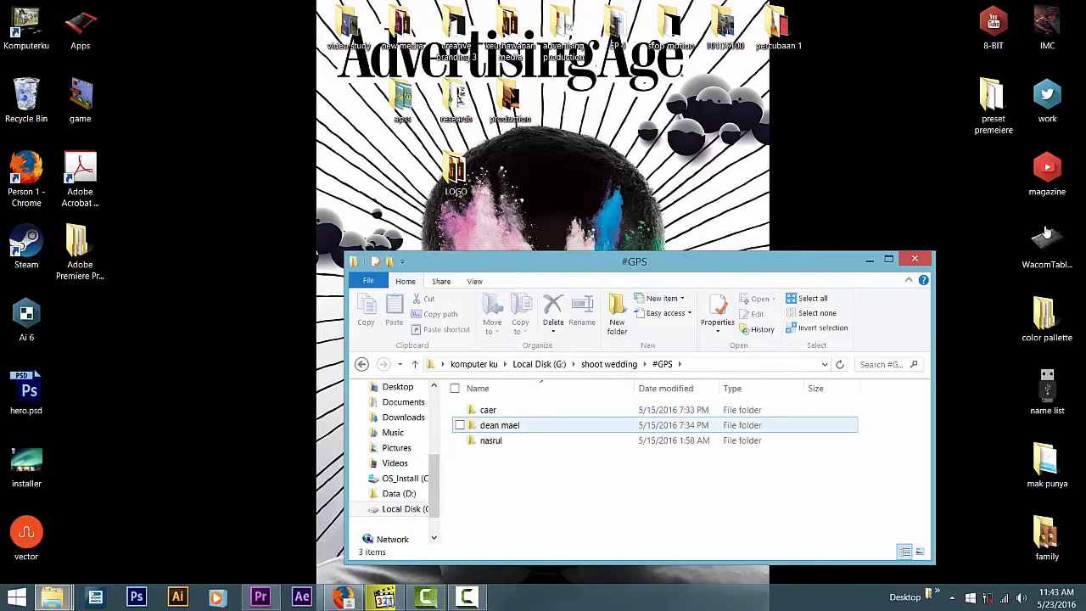
double_click(712, 426)
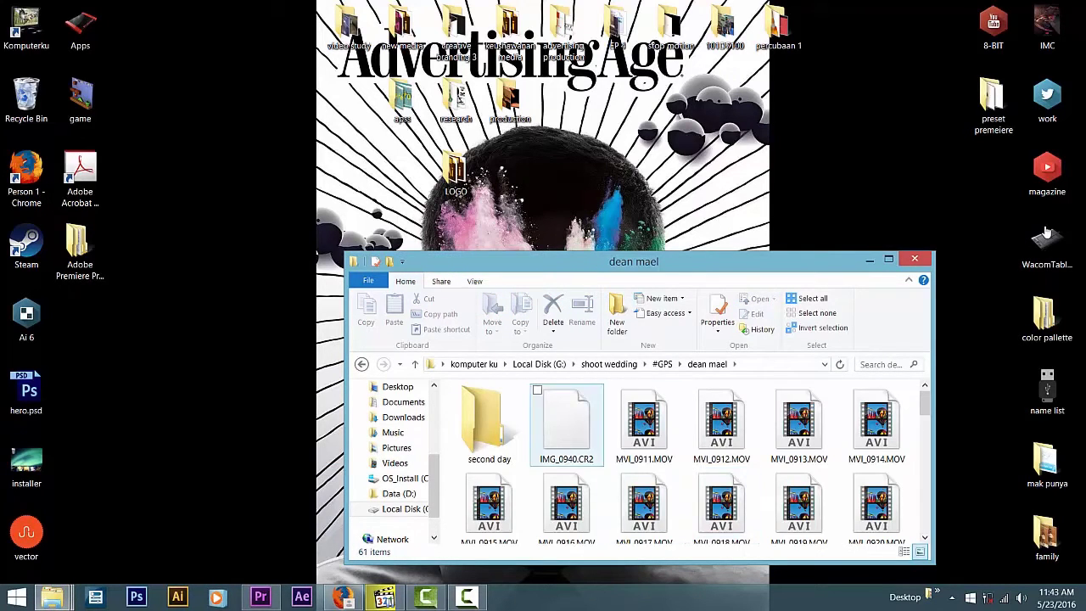
double_click(489, 425)
Find MVI_0985.MOV among the second day files and drag it toward Premiere Pro.
scroll(798, 501, down, 3)
scroll(798, 500, down, 5)
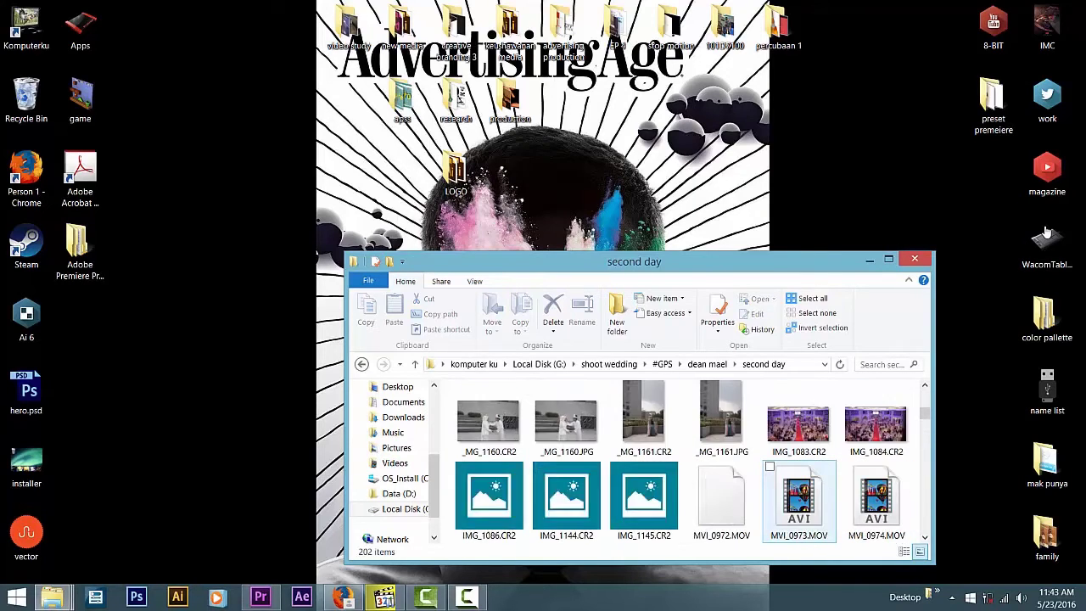
scroll(798, 501, down, 3)
scroll(798, 501, up, 1)
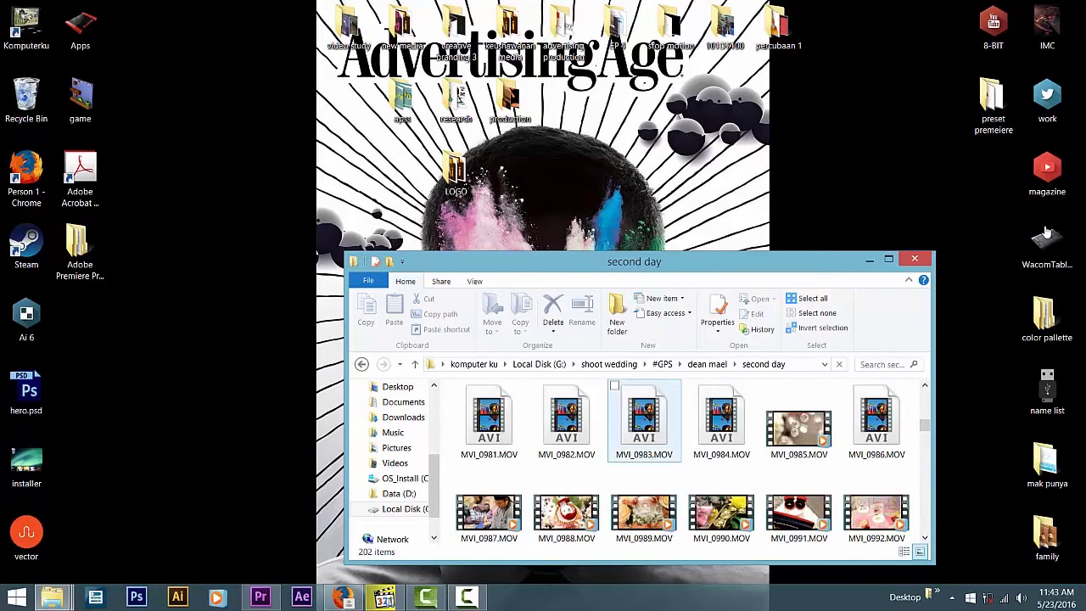
click(799, 428)
drag(798, 429, 281, 543)
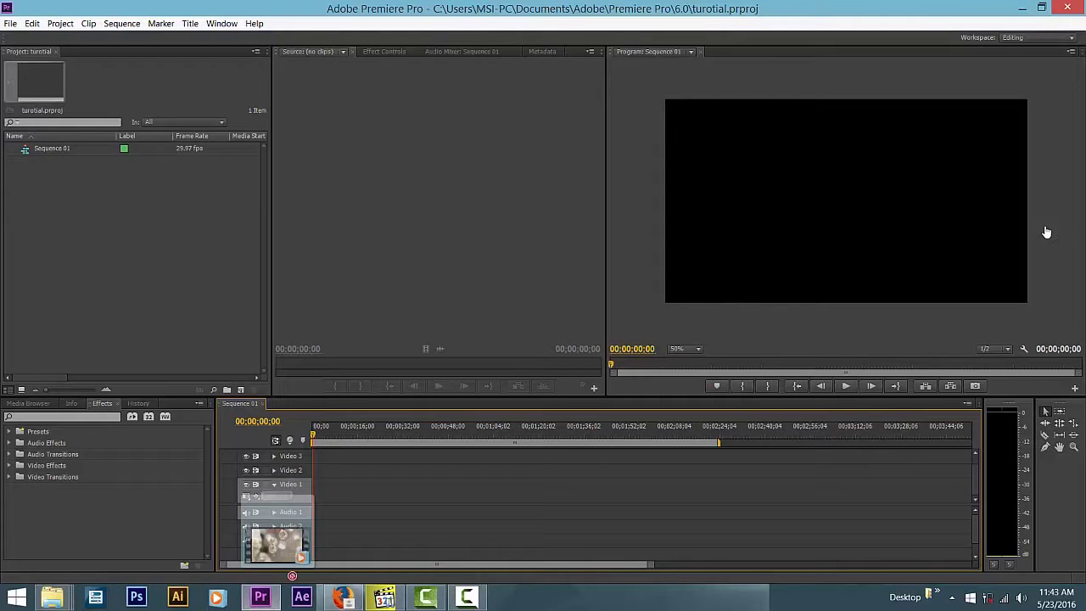
Drop MVI_0985.MOV at the start of Video 1 and keep the existing sequence settings.
drag(280, 543, 314, 510)
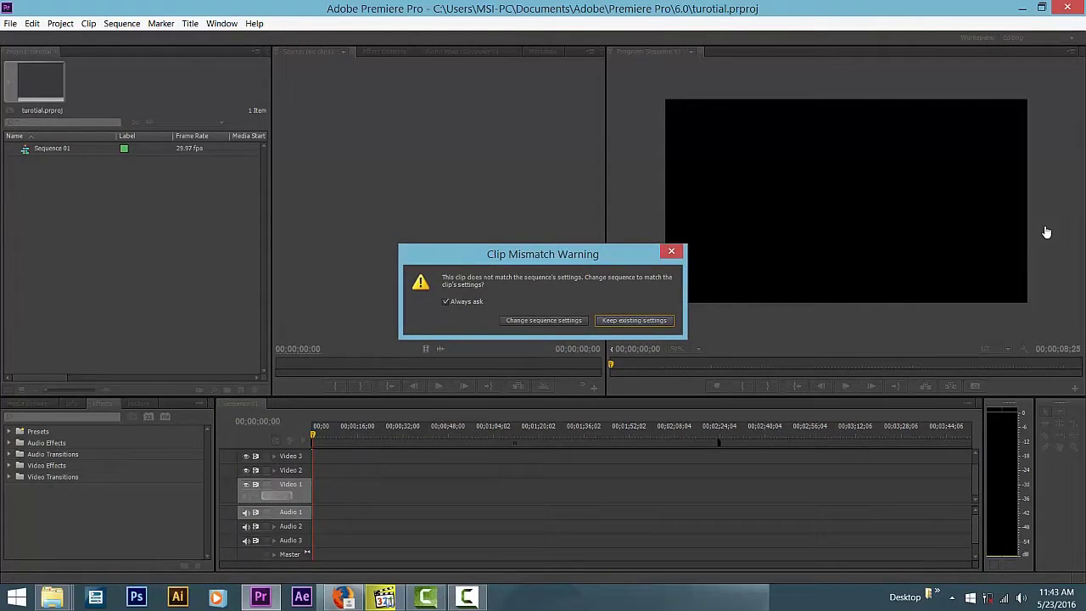
key(Return)
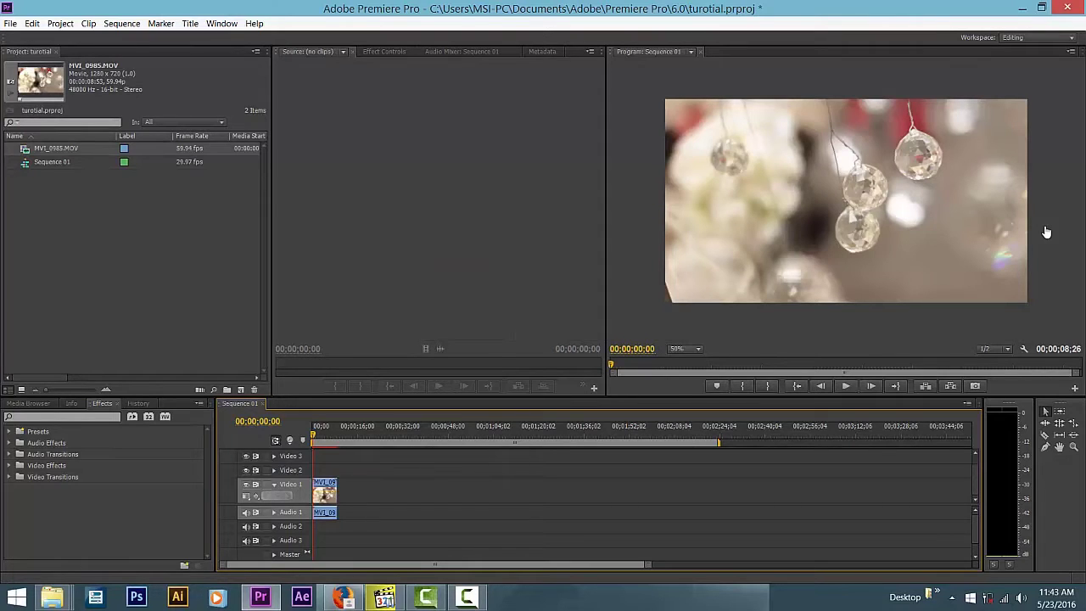
mouse_move(52, 597)
click(243, 522)
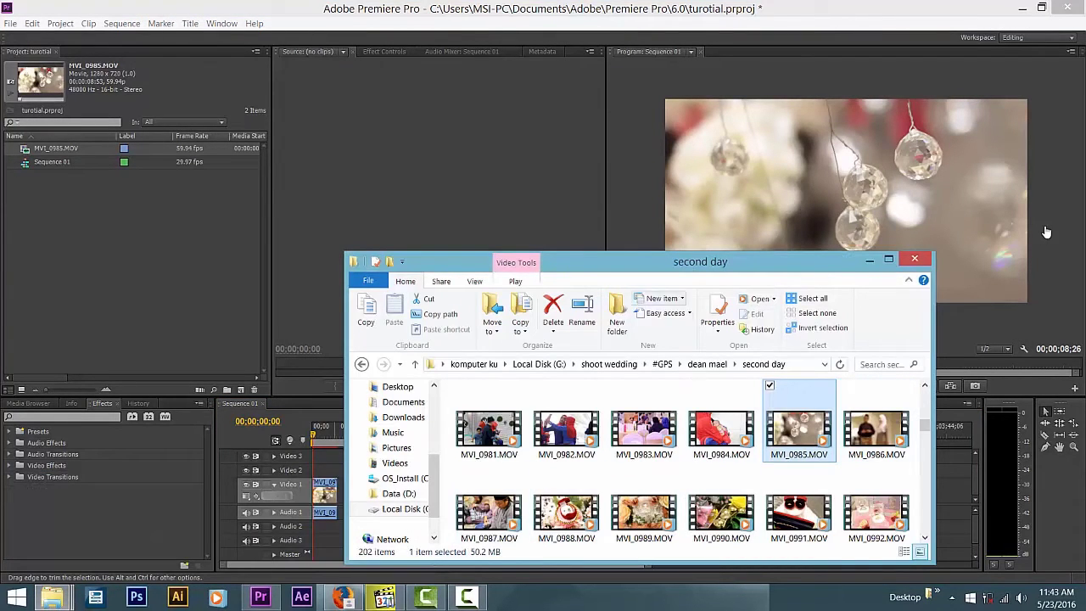
Add MVI_0989.MOV to Video 1 right after the first clip.
drag(671, 261, 794, 168)
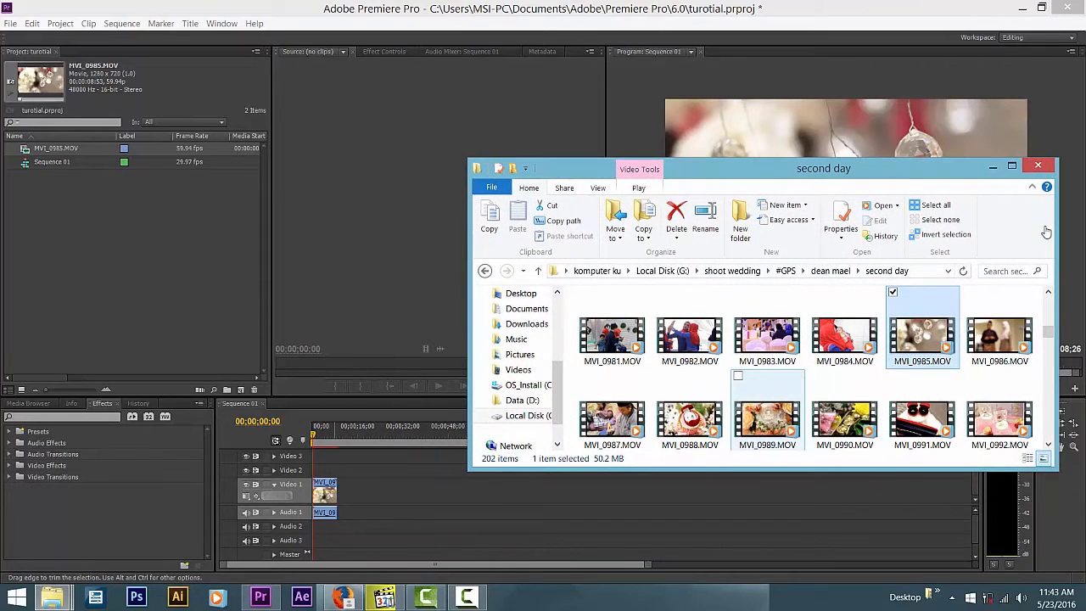
click(690, 416)
mouse_move(767, 416)
mouse_down()
mouse_move(450, 441)
mouse_move(356, 512)
mouse_up()
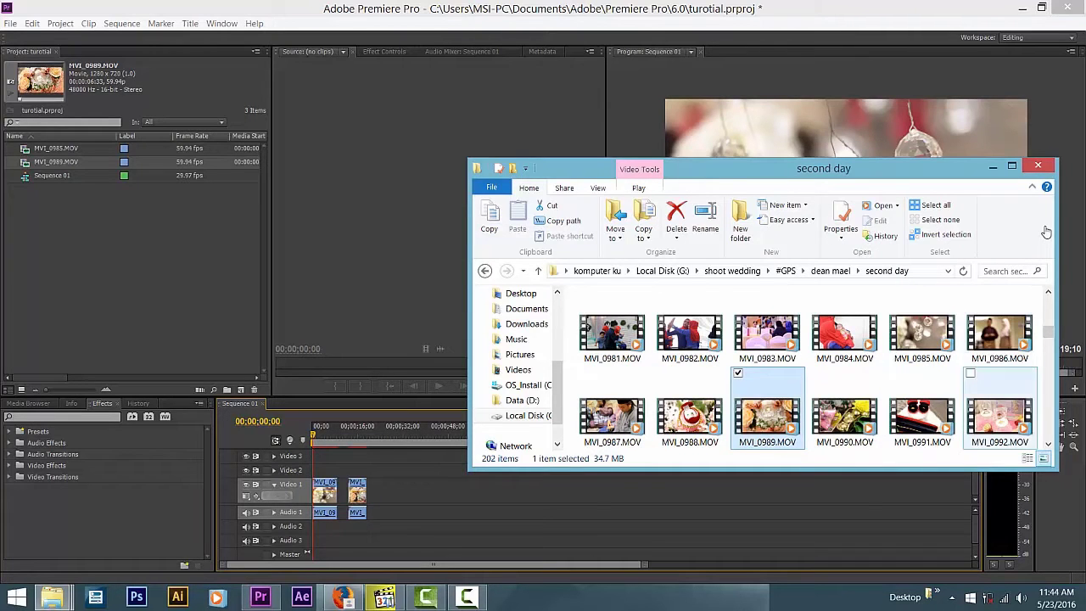
Place photo _MG_1150.JPG on Video 1 after the clips, using the JPG instead of the CR2.
scroll(913, 327, up, 3)
scroll(912, 327, up, 3)
scroll(913, 327, up, 3)
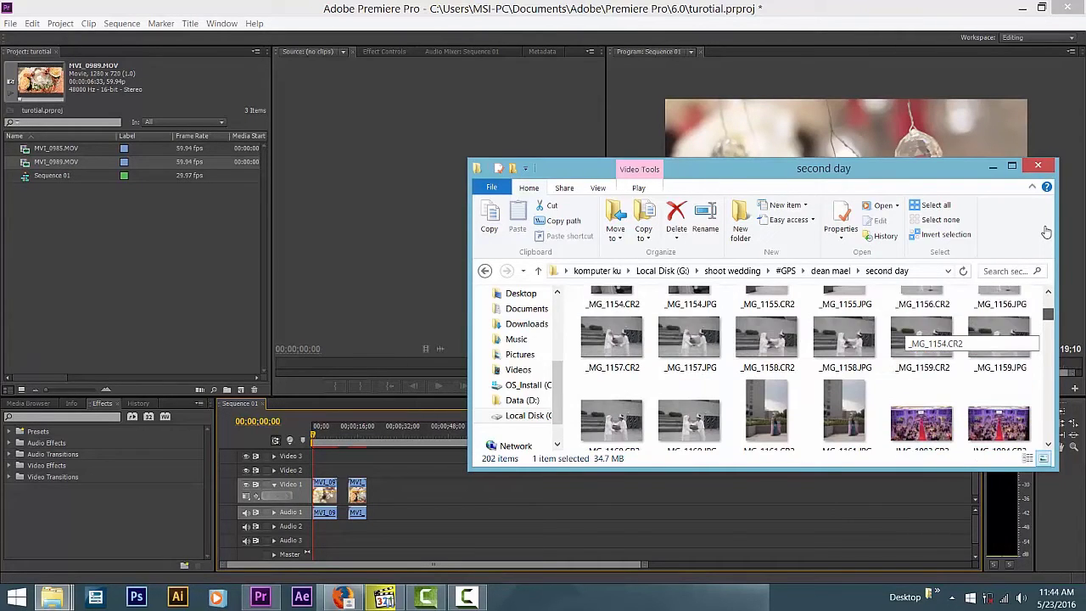
scroll(912, 327, up, 2)
scroll(912, 327, up, 2)
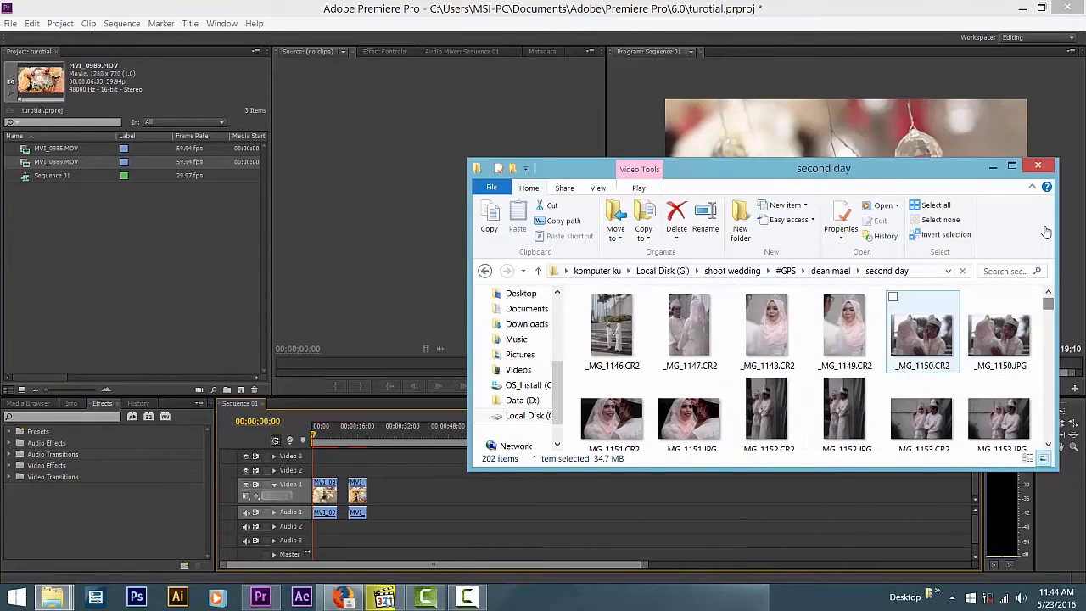
click(923, 331)
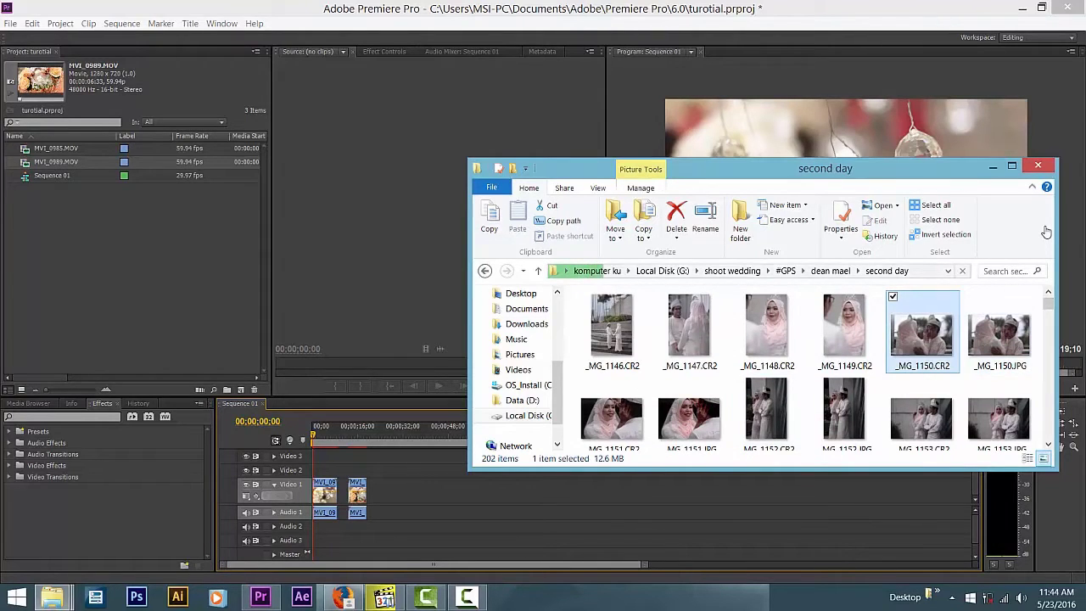
drag(922, 331, 423, 523)
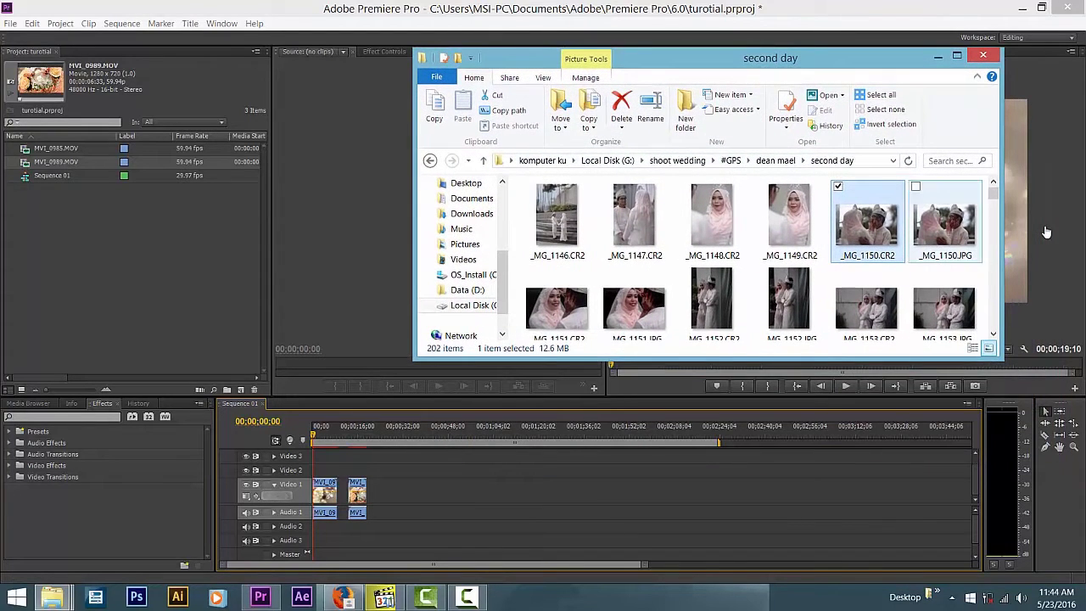
key(Right)
drag(945, 225, 406, 508)
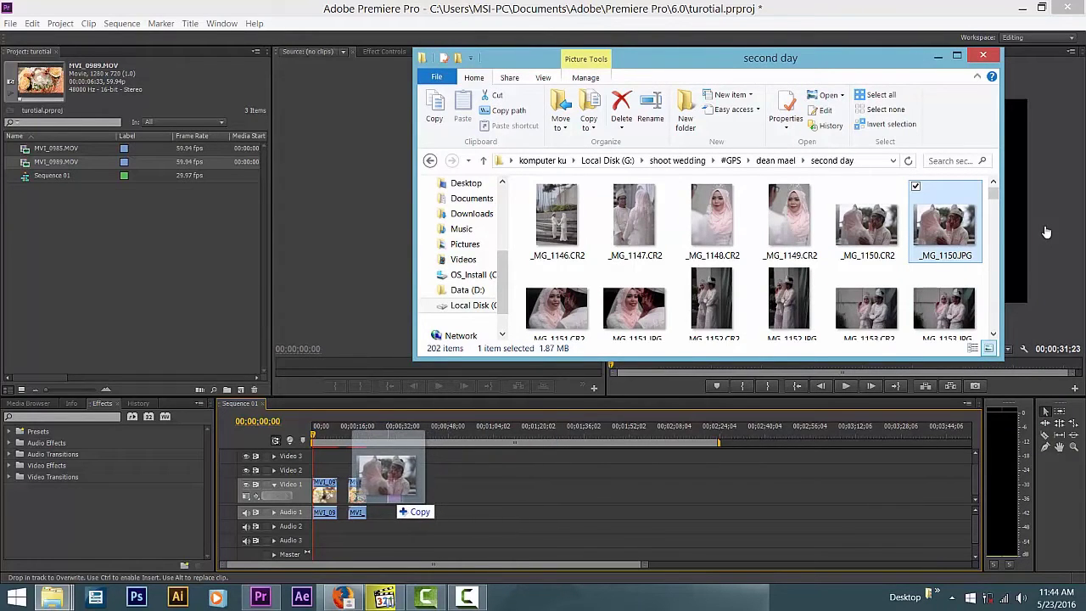
drag(406, 507, 399, 507)
Add photo _MG_1151.JPG to Video 1 after the first photo.
key(Right)
key(Right)
drag(635, 301, 422, 502)
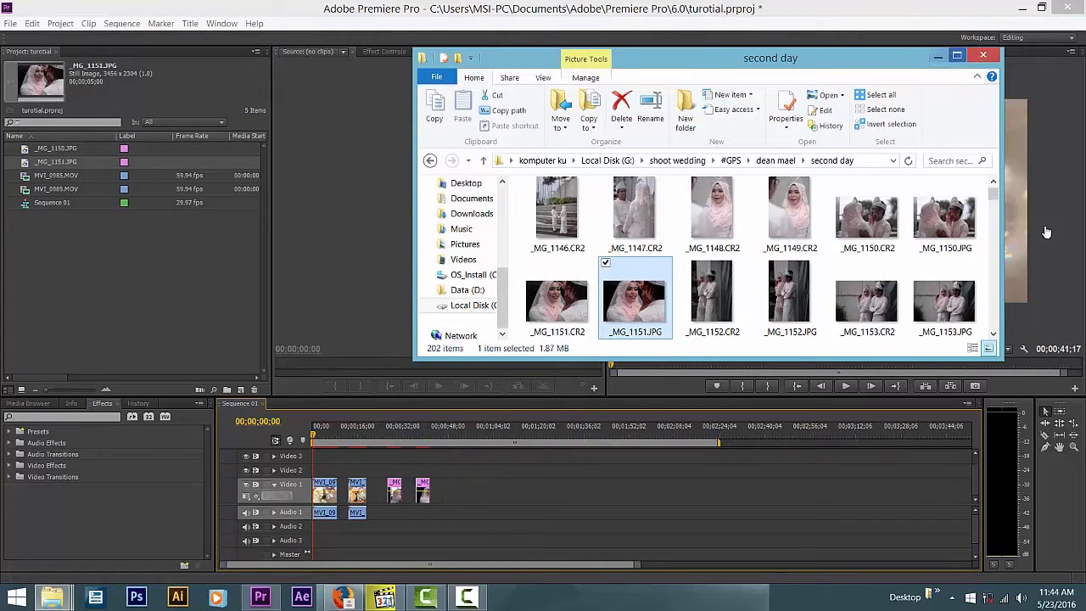
scroll(466, 255, down, 1)
click(1047, 232)
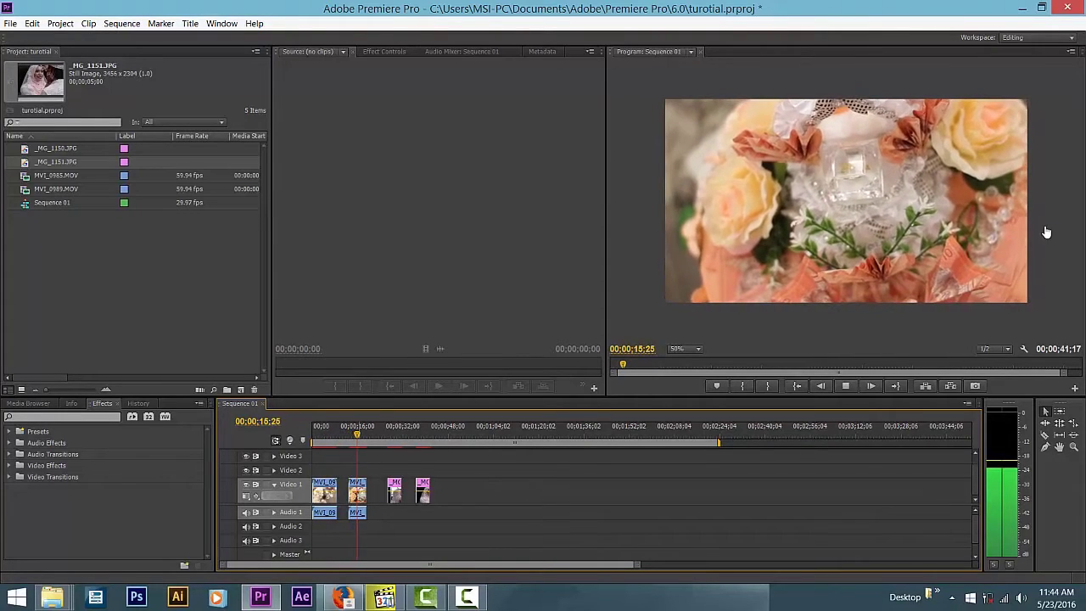
Play Sequence 01, skip to the next clip, then set the playhead to about 00;00;33;23.
key(space)
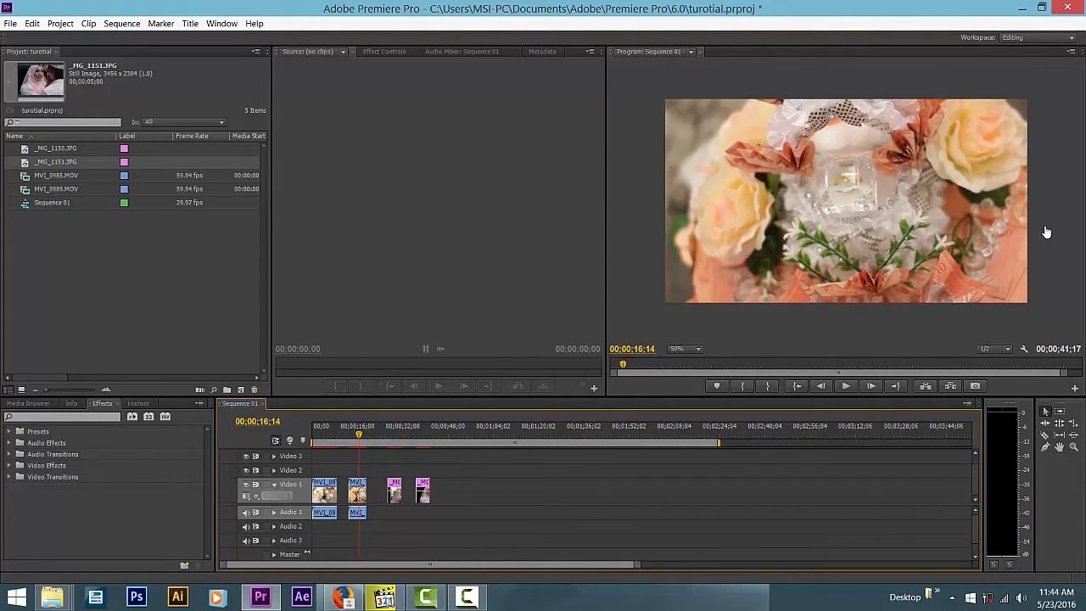
key(space)
key(space)
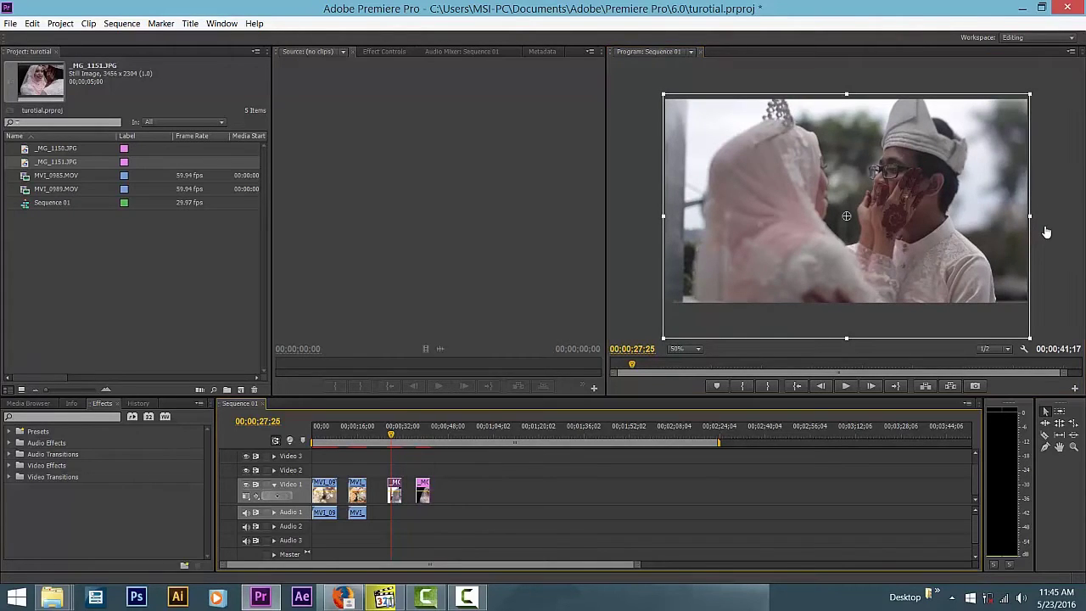
key(Down)
key(Down)
click(1046, 232)
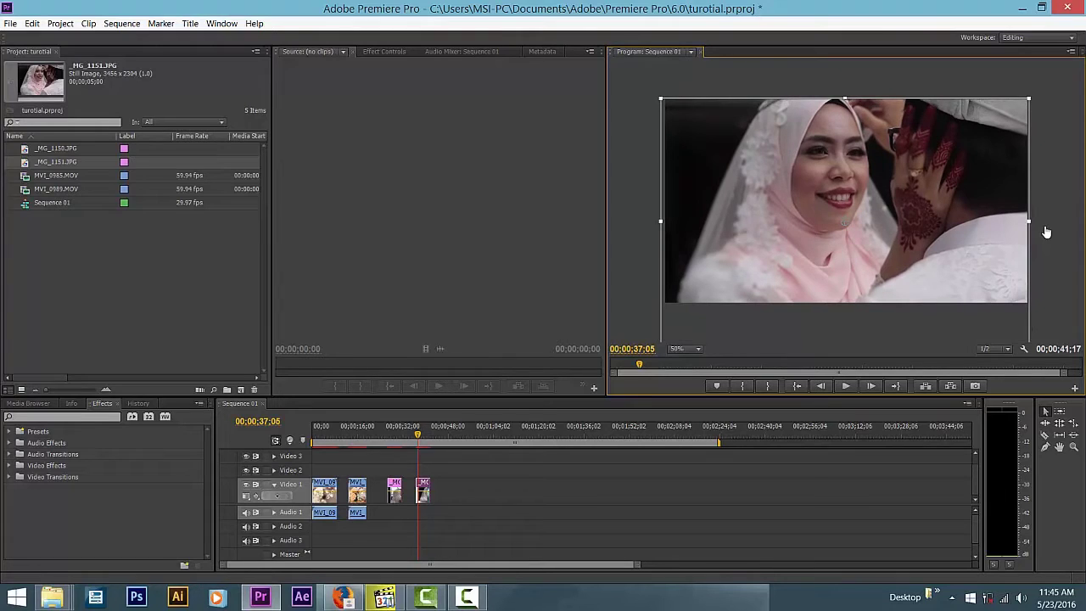
click(405, 434)
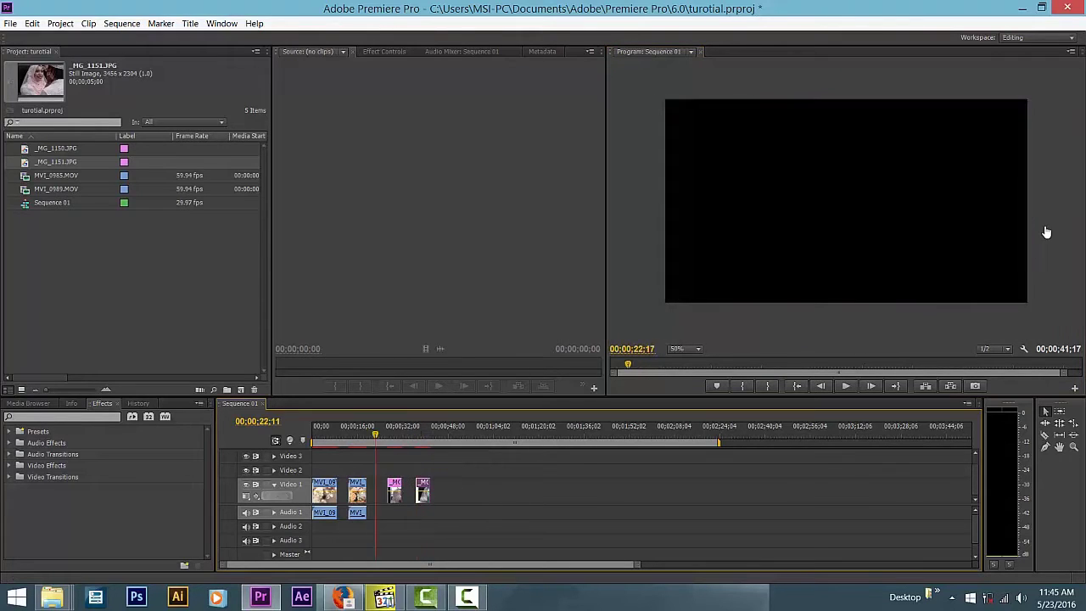
key(Home)
key(space)
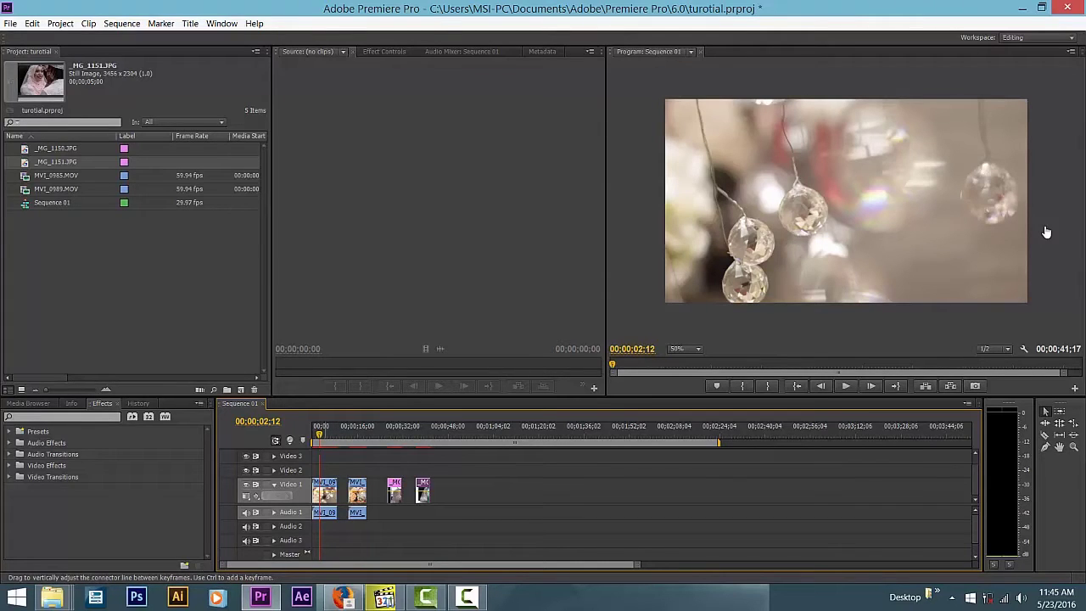
click(327, 512)
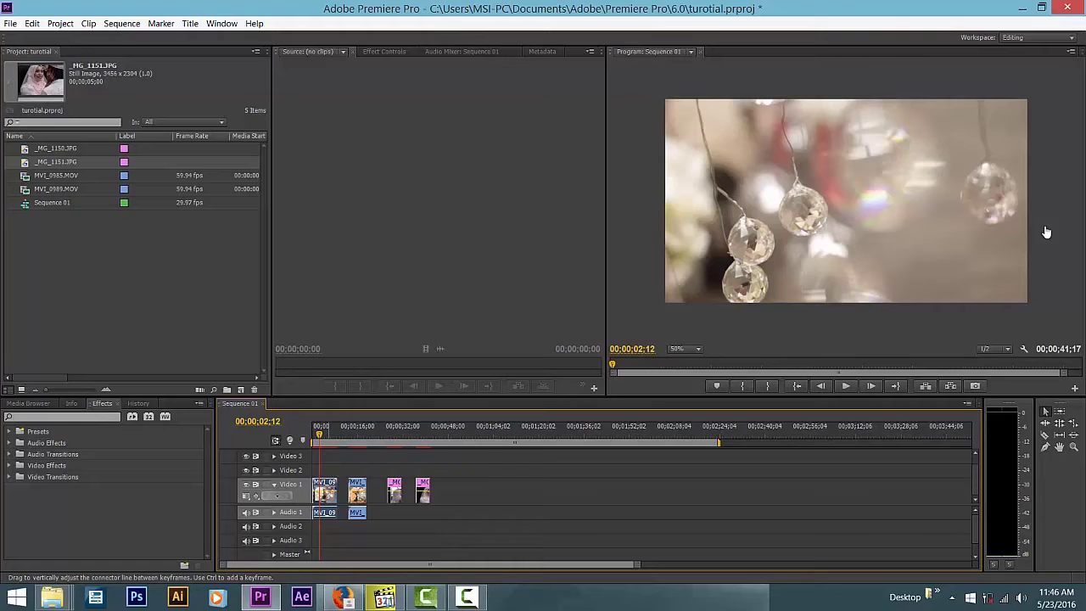
drag(325, 492, 327, 509)
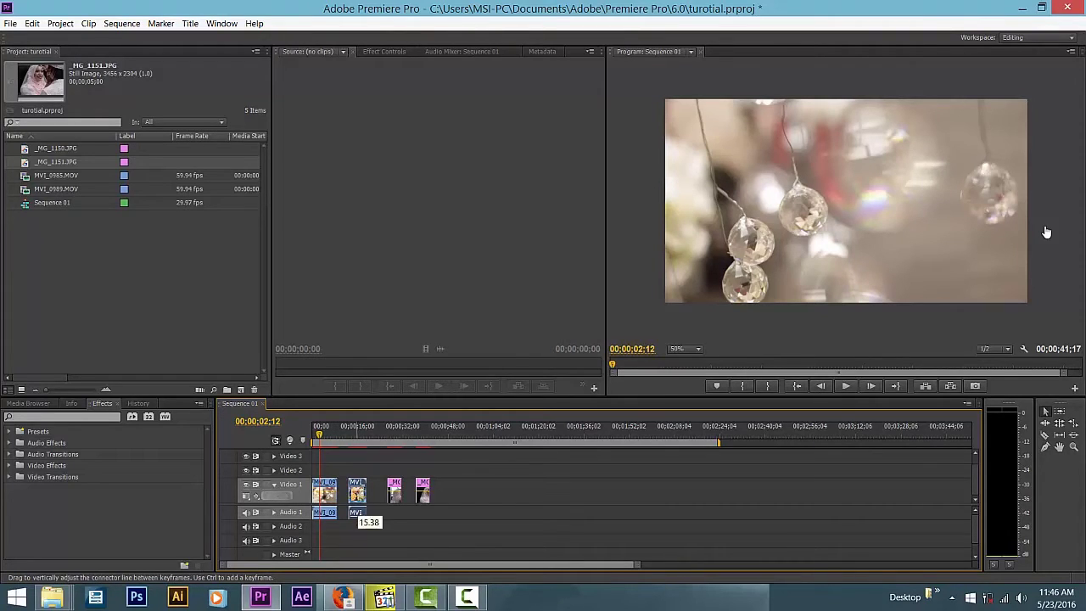
Step to the edit at 00;00;14;12 and on to the start of the next clip.
key(Down)
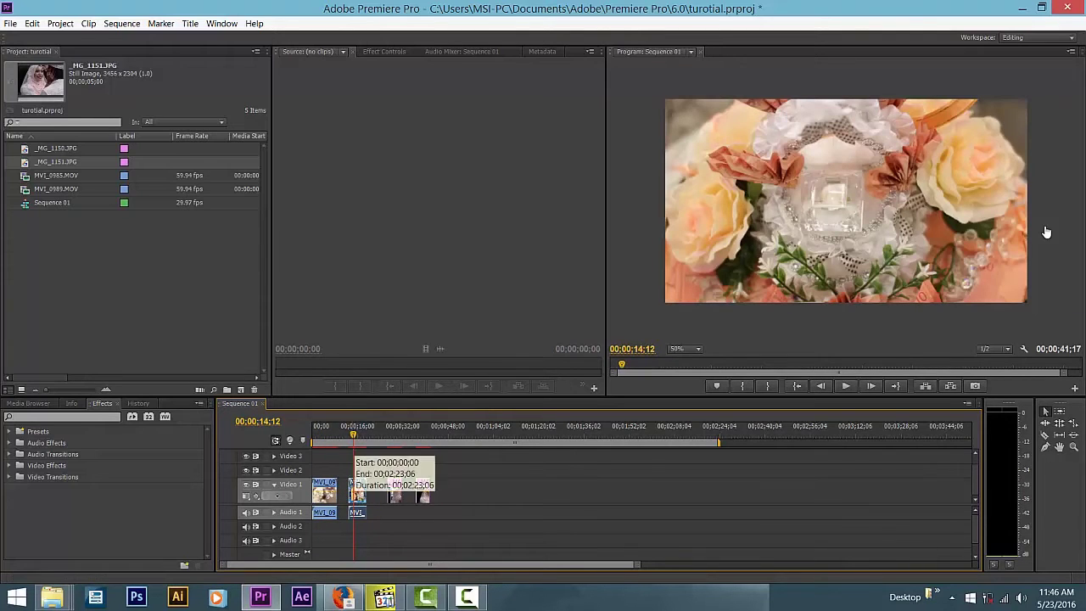
key(Down)
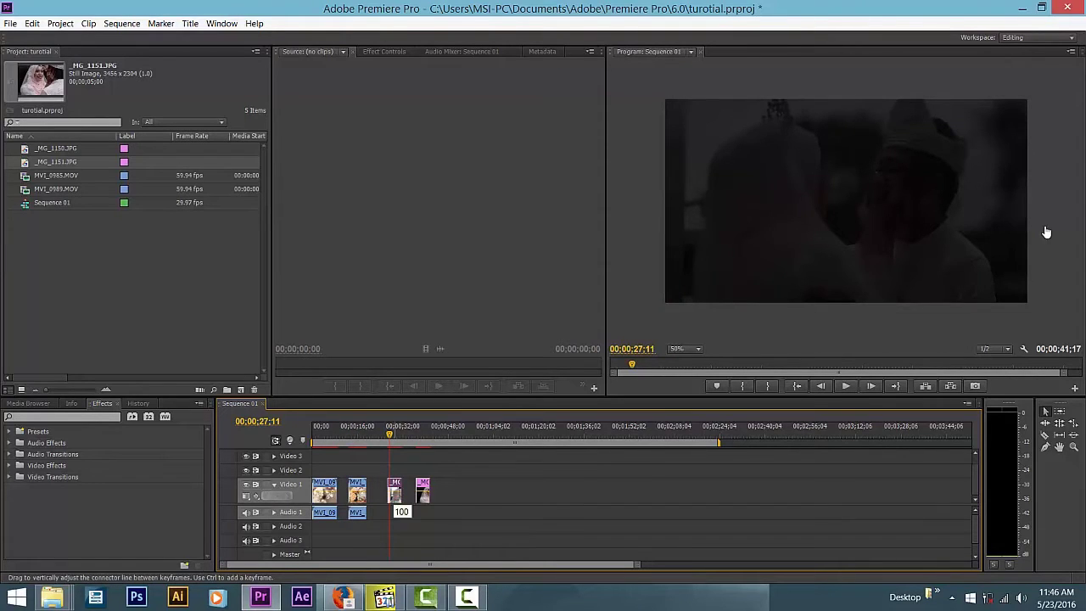
Return to 00;00;05;00, switch to the Pen tool, and play until the picture turns black.
key(Up)
key(Up)
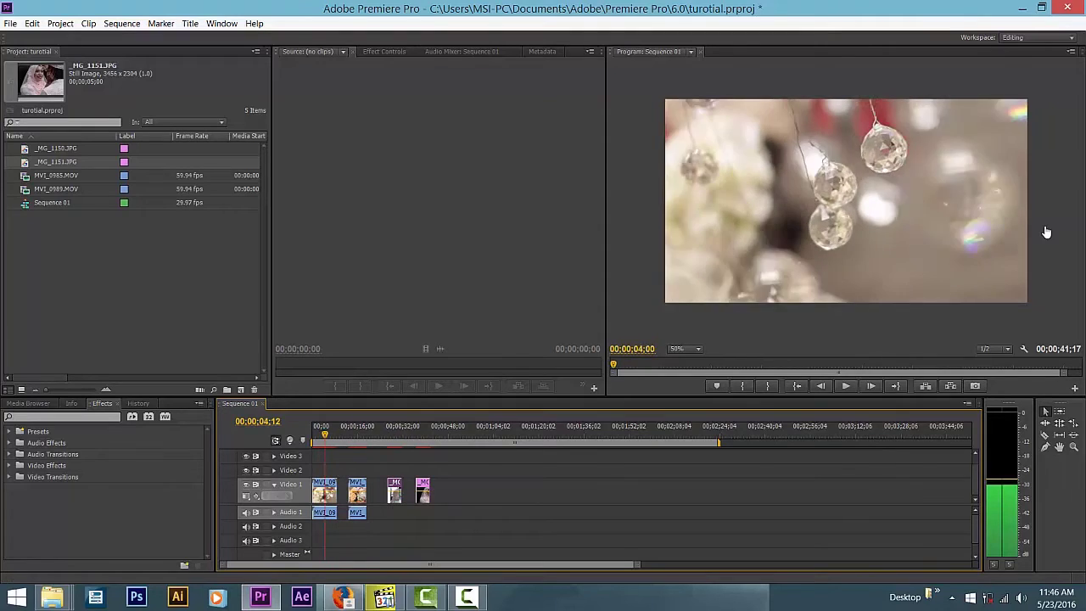
key(Up)
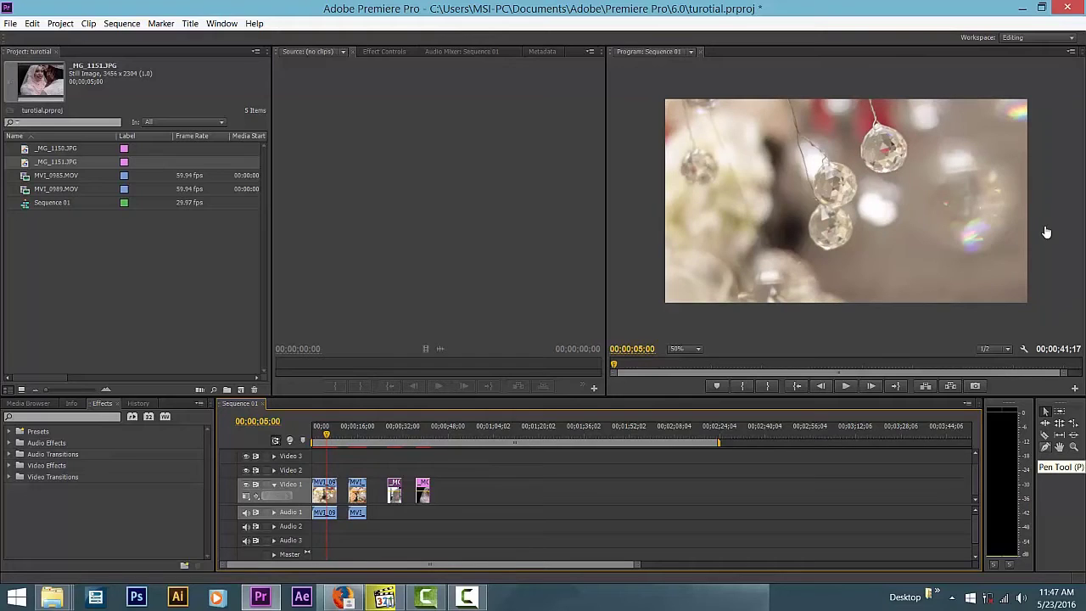
key(p)
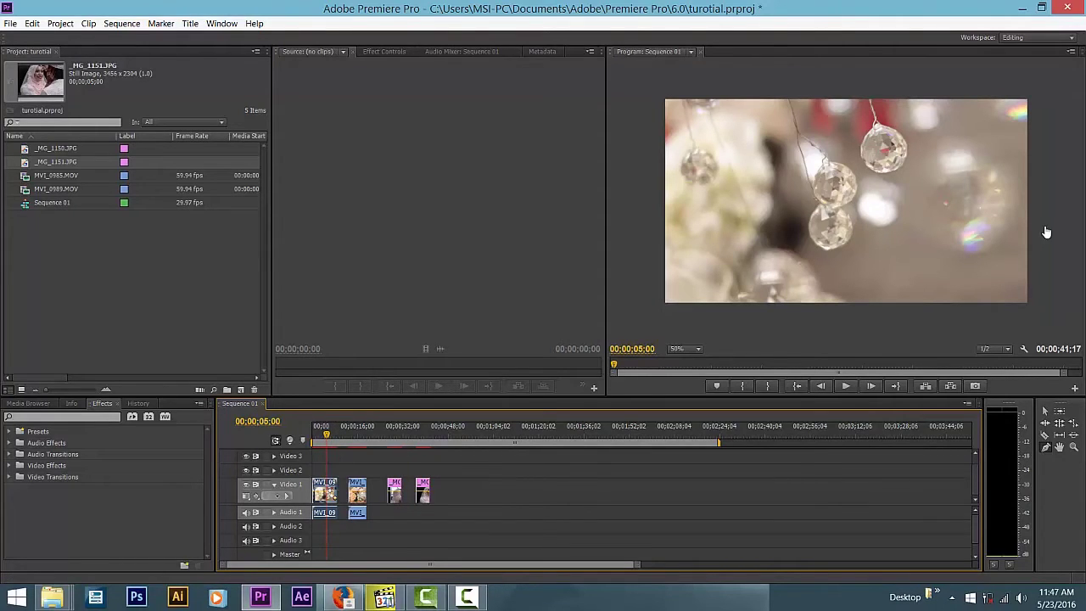
key(space)
key(space)
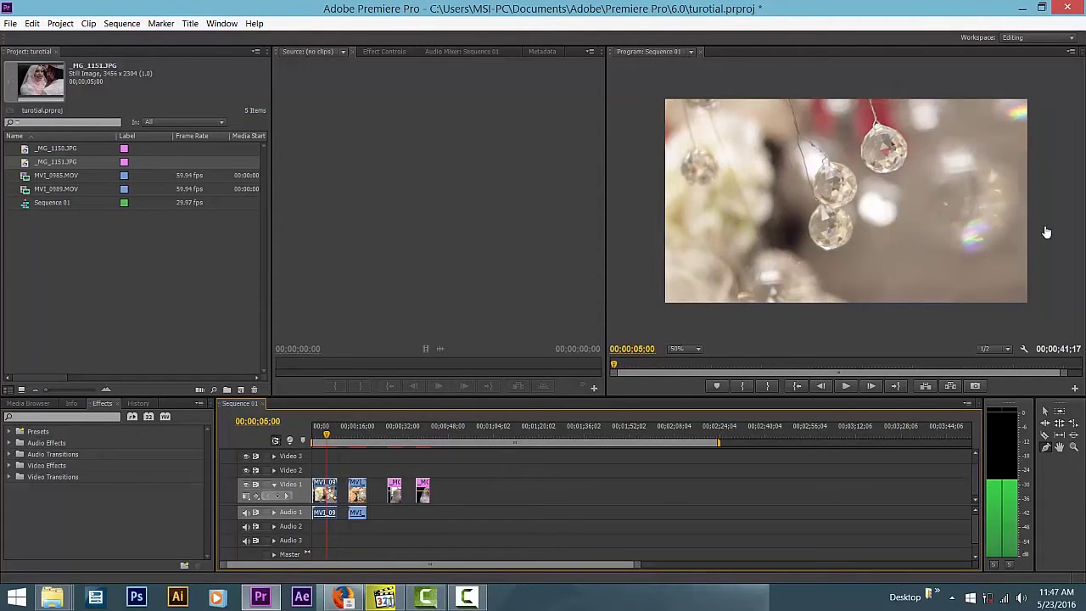
key(space)
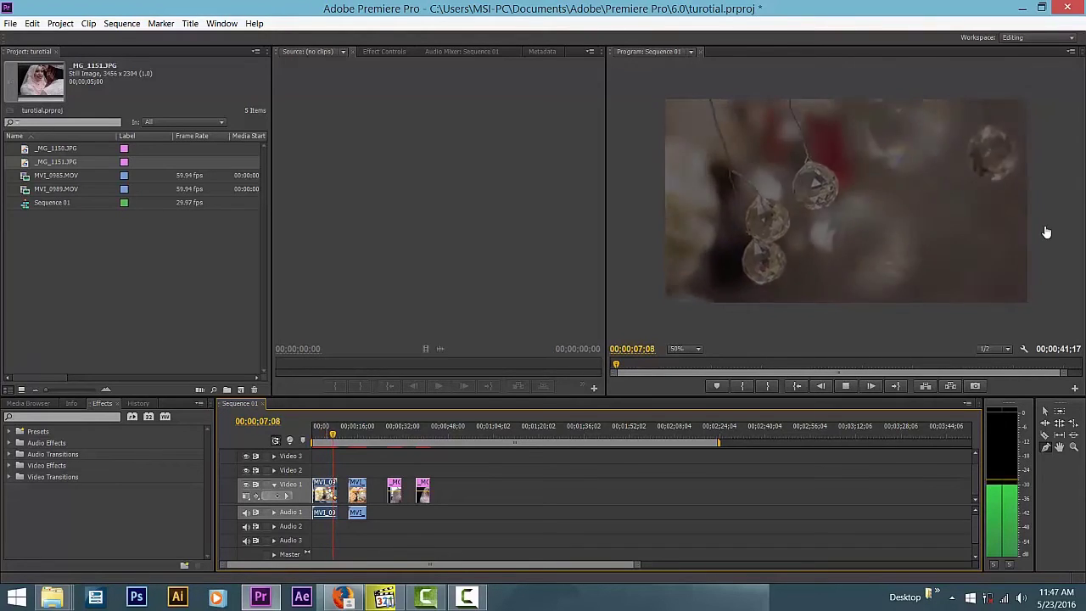
key(space)
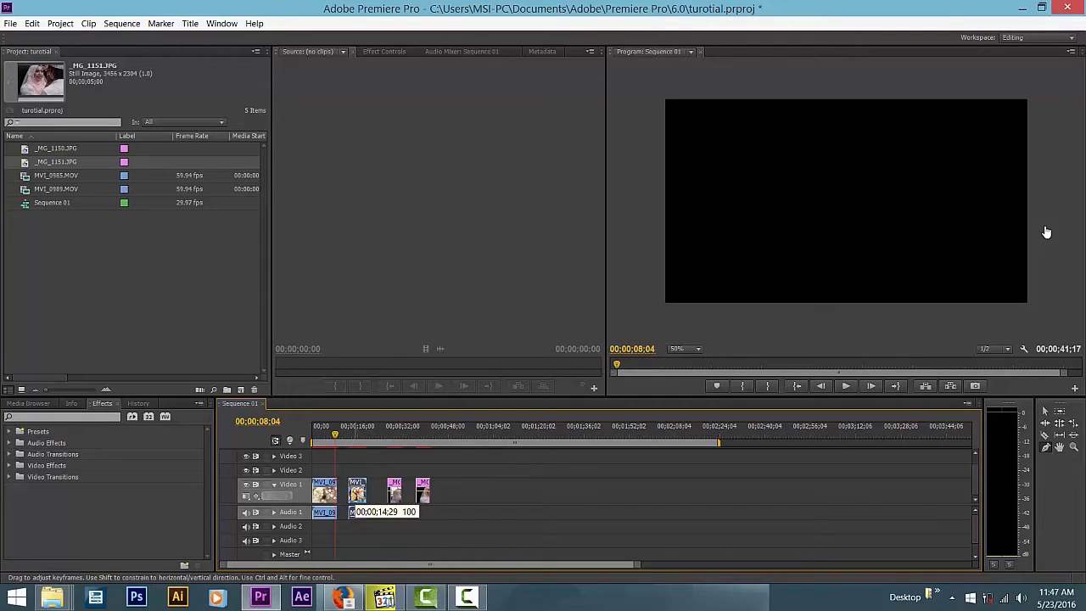
Move the playhead to 00;00;11;18 and stop playback on the bouquet shot.
drag(335, 434, 345, 435)
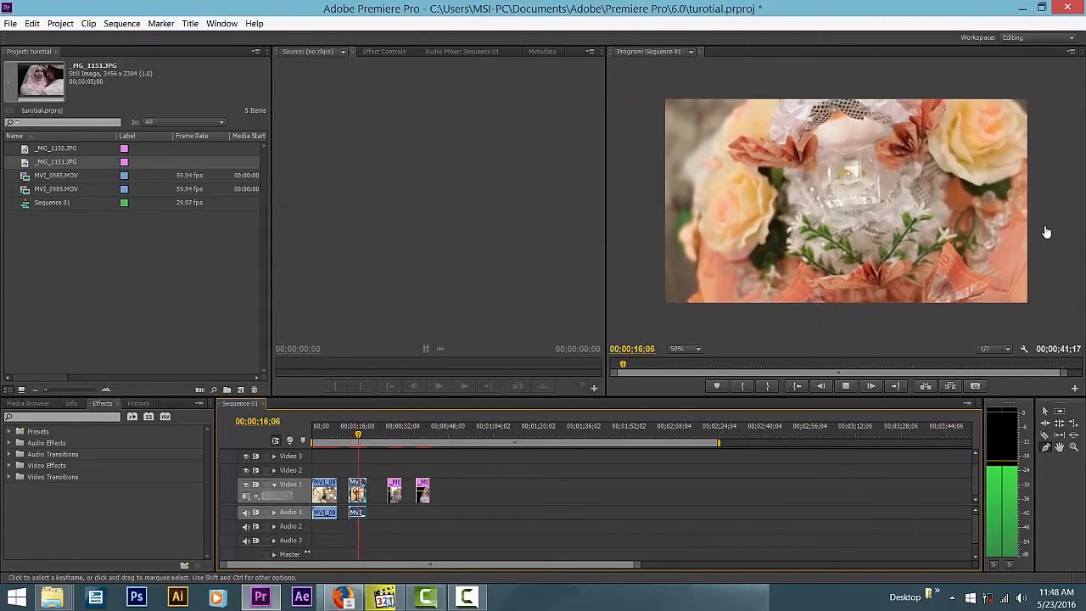
key(space)
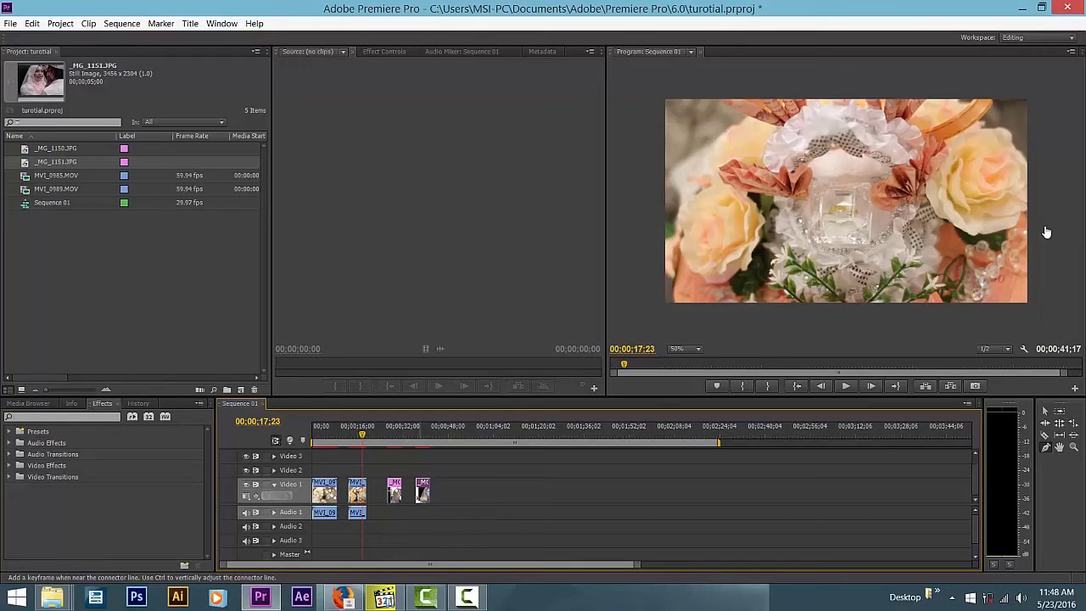
Load the _MG_1151.JPG clip in the Source Monitor and play the sequence on from the bouquet.
double_click(423, 490)
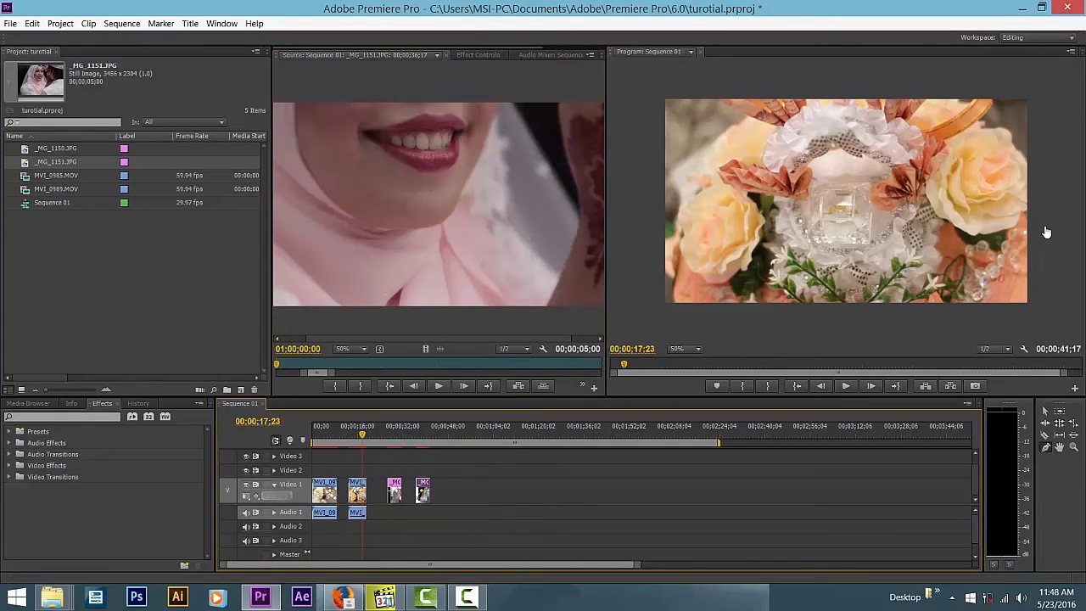
key(space)
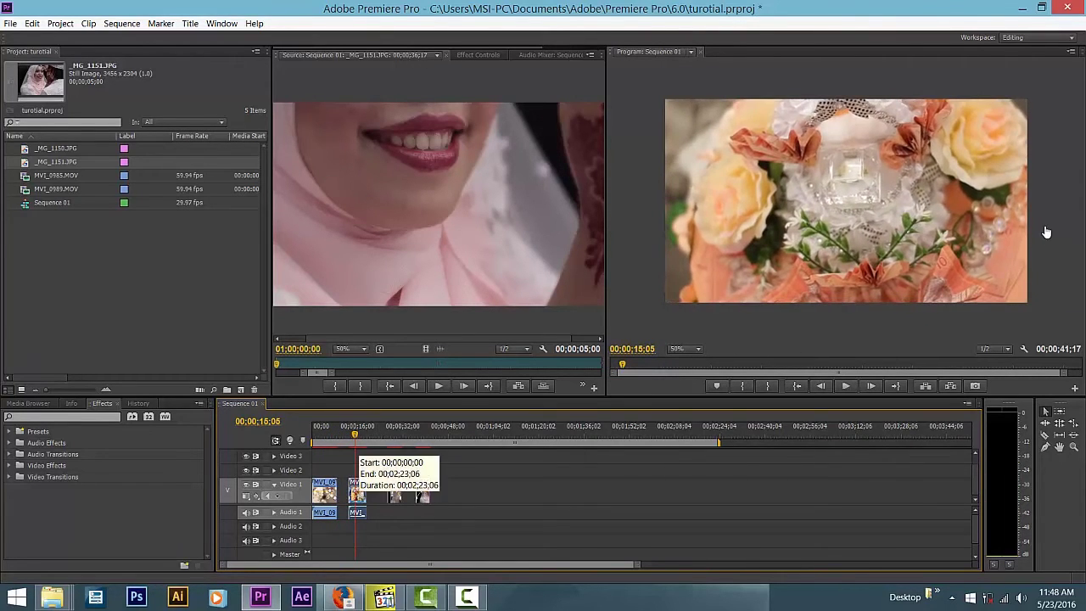
Extend the second clip's start to meet the first, slide the last photo left, and return to start.
key(Home)
key(space)
mouse_move(349, 491)
mouse_down()
mouse_move(336, 490)
mouse_move(363, 490)
mouse_up()
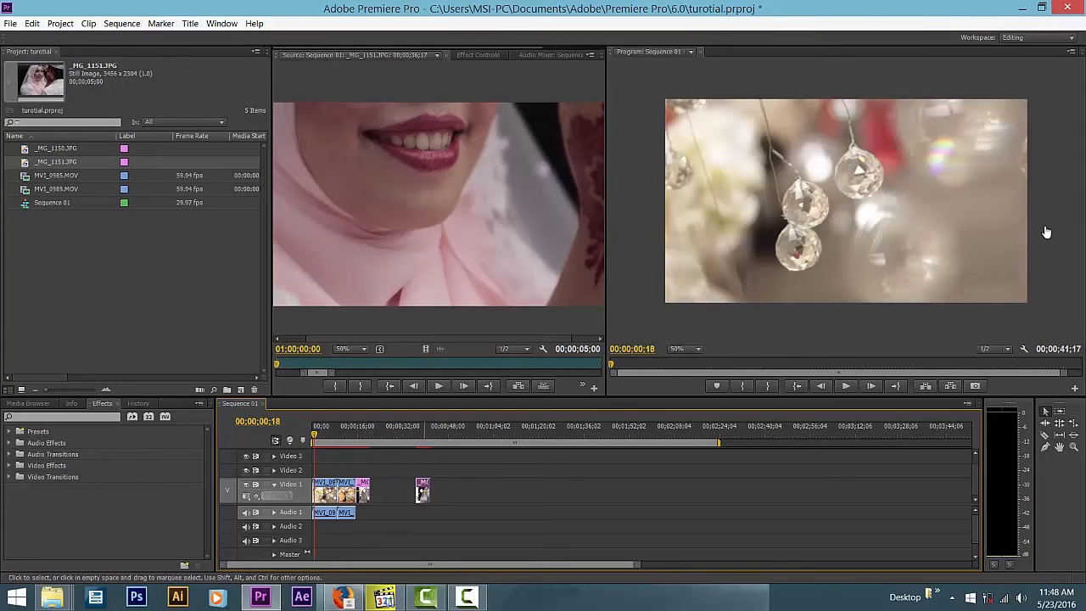
drag(423, 490, 377, 490)
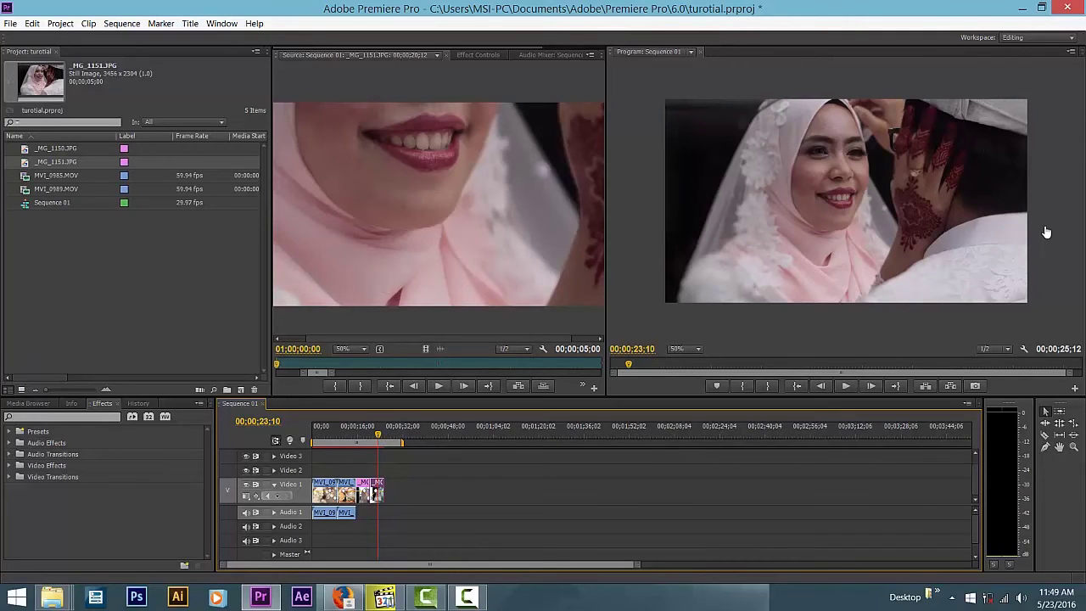
key(Home)
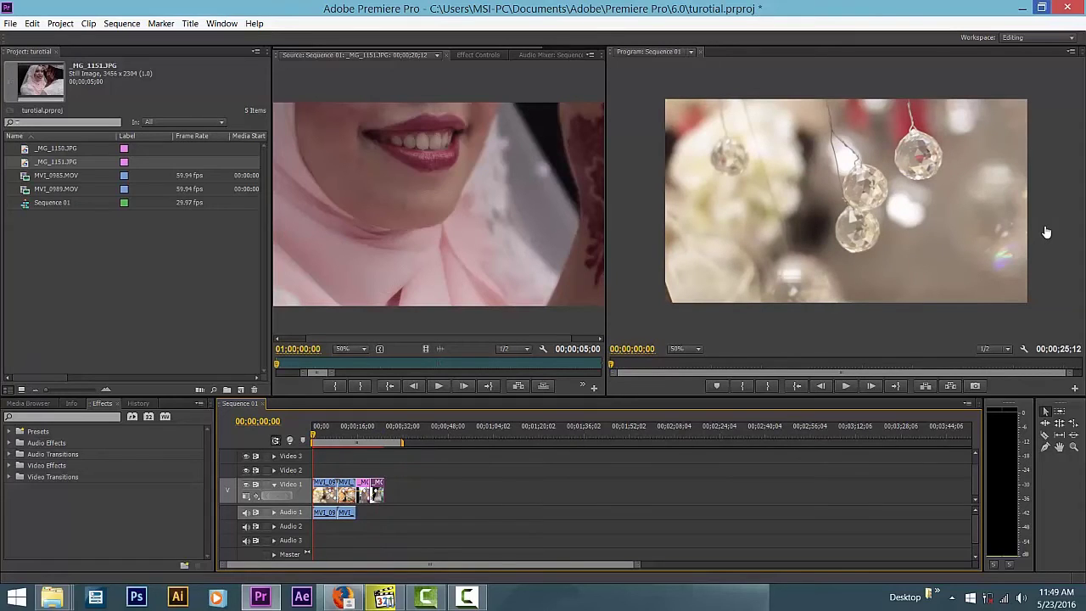
In the lagu Explorer window, go through Desktop and into the Downloads folder.
key(super+1)
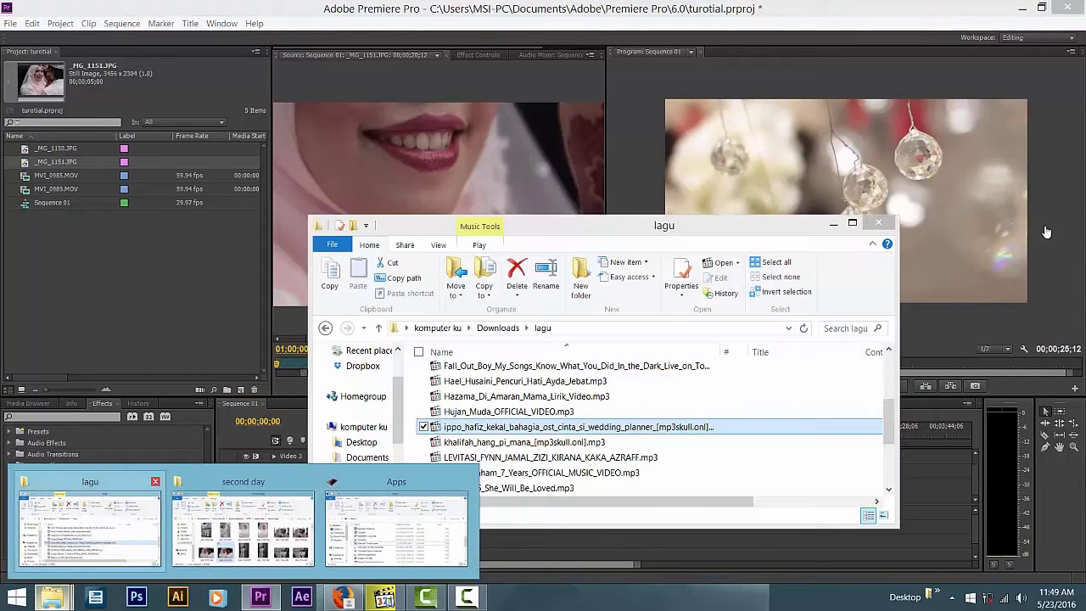
key(Down)
key(Down)
key(Down)
key(Down)
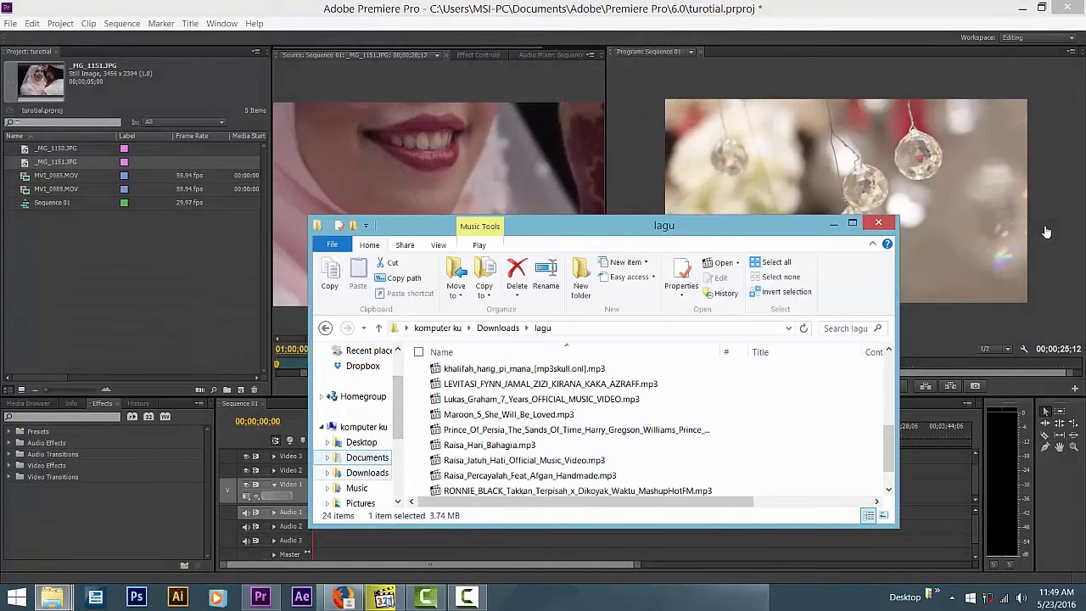
key(Up)
key(Up)
key(Tab)
key(Down)
key(Down)
key(Down)
key(Down)
key(Down)
key(Up)
key(Right)
key(Right)
key(Right)
key(Right)
key(Up)
key(Up)
key(shift+Tab)
key(Down)
key(Down)
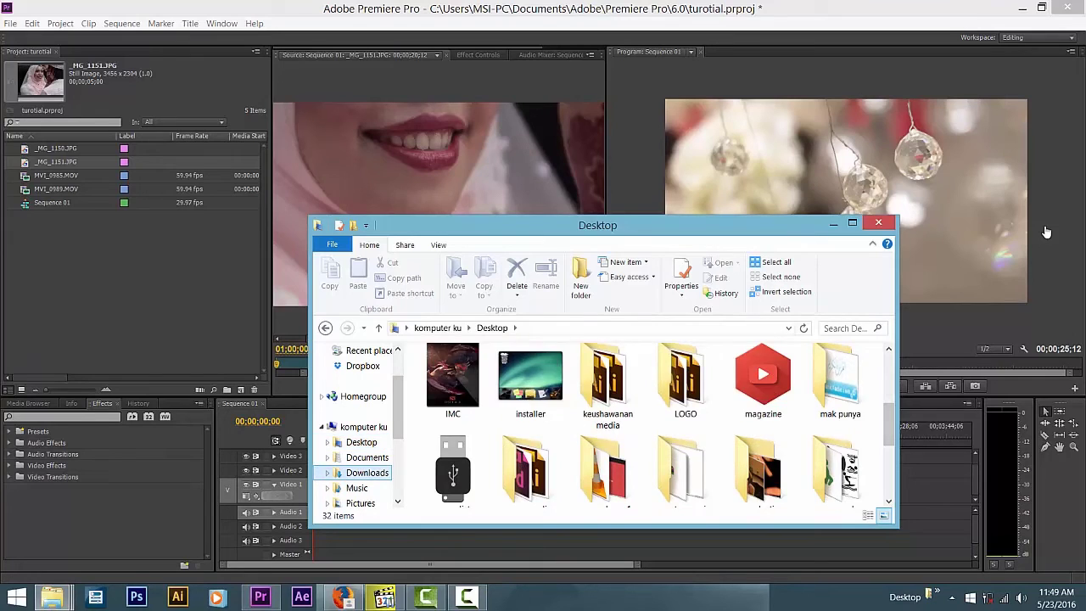
key(Tab)
key(Down)
key(Down)
key(Down)
key(Down)
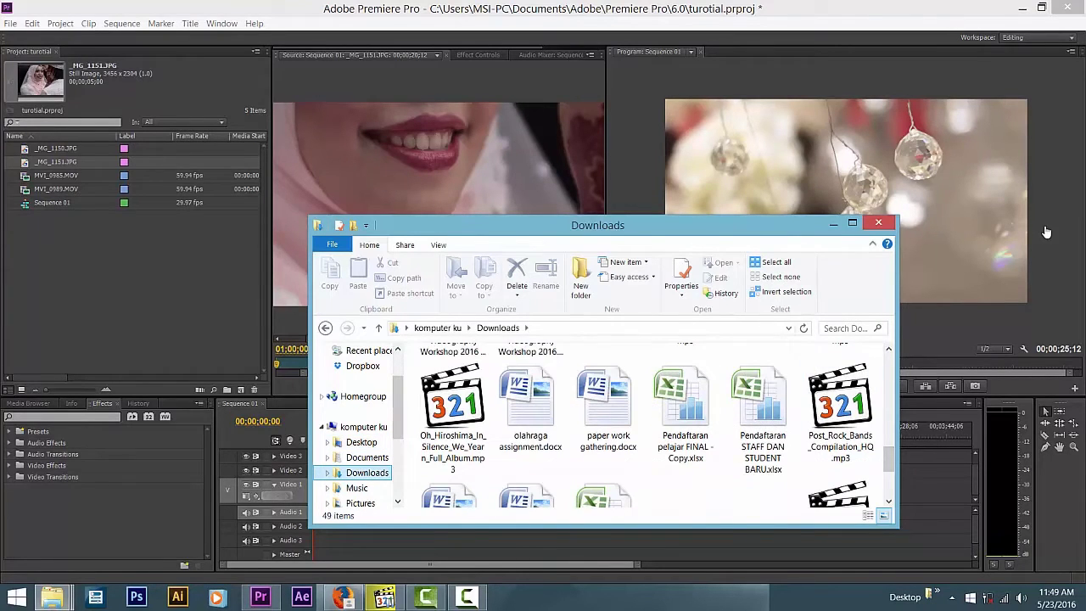
Drag Lowercase_Noises_Vivian_Full_EP.mp3 onto the Audio 2 track of Sequence 01.
key(Down)
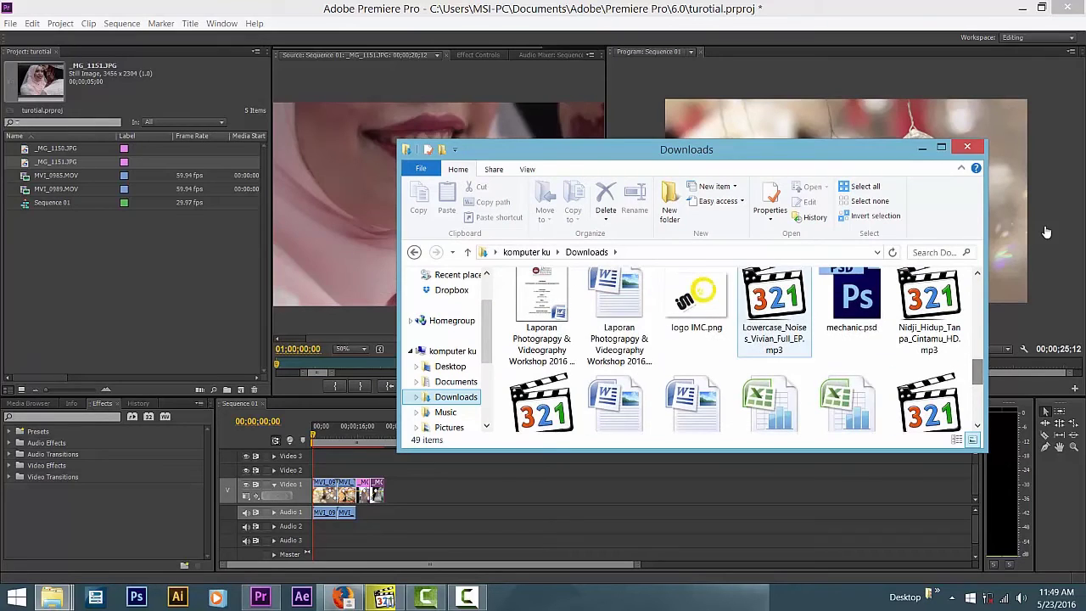
drag(774, 305, 315, 527)
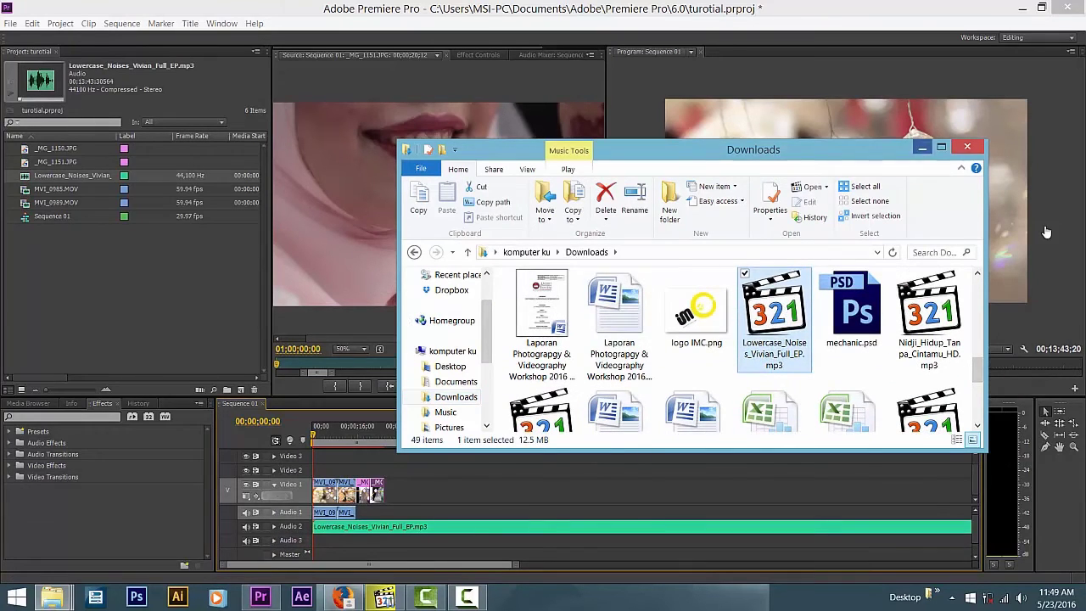
click(1047, 231)
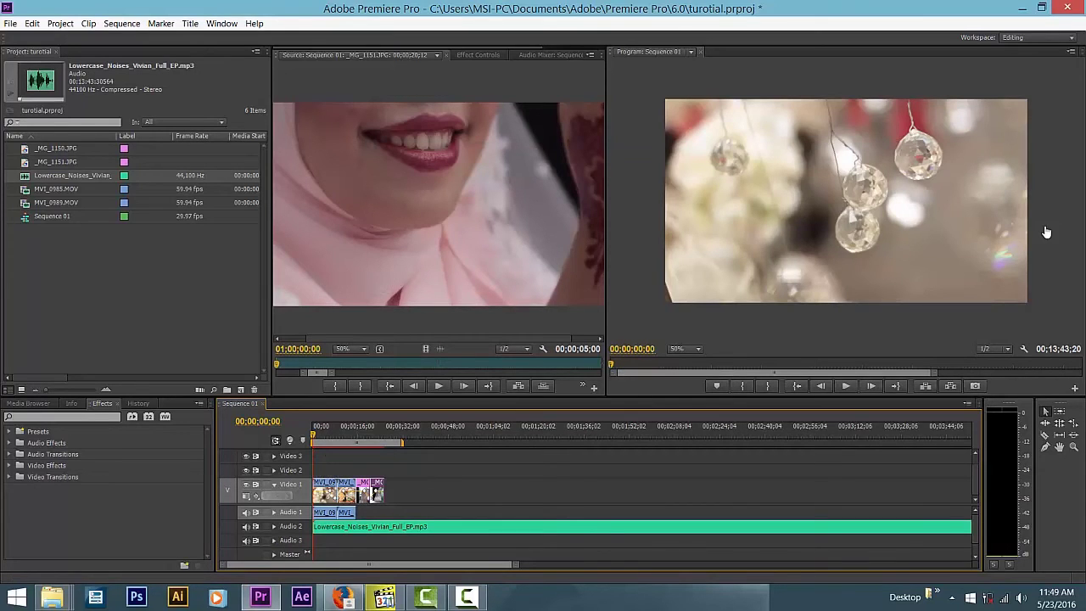
Play the new music, shuttle back to stop at 00;00;10;18, and pick the Razor tool.
key(space)
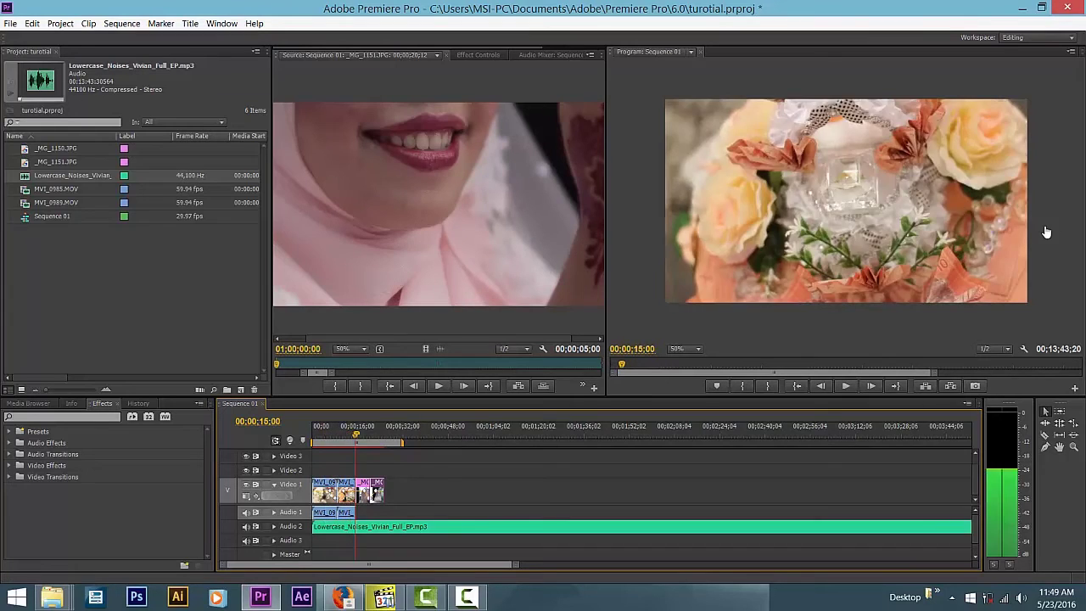
key(j)
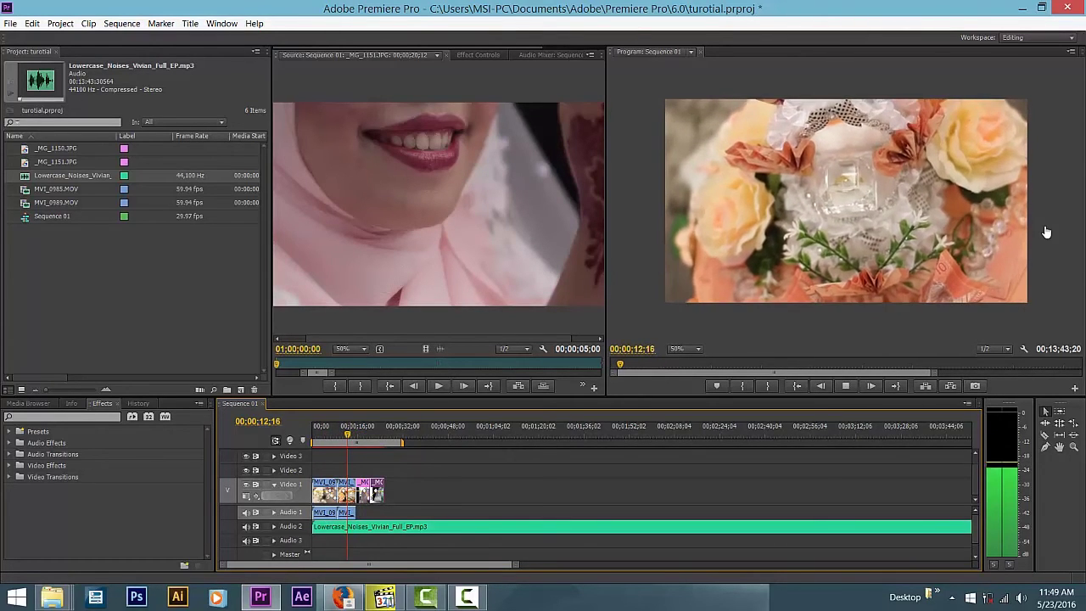
key(j)
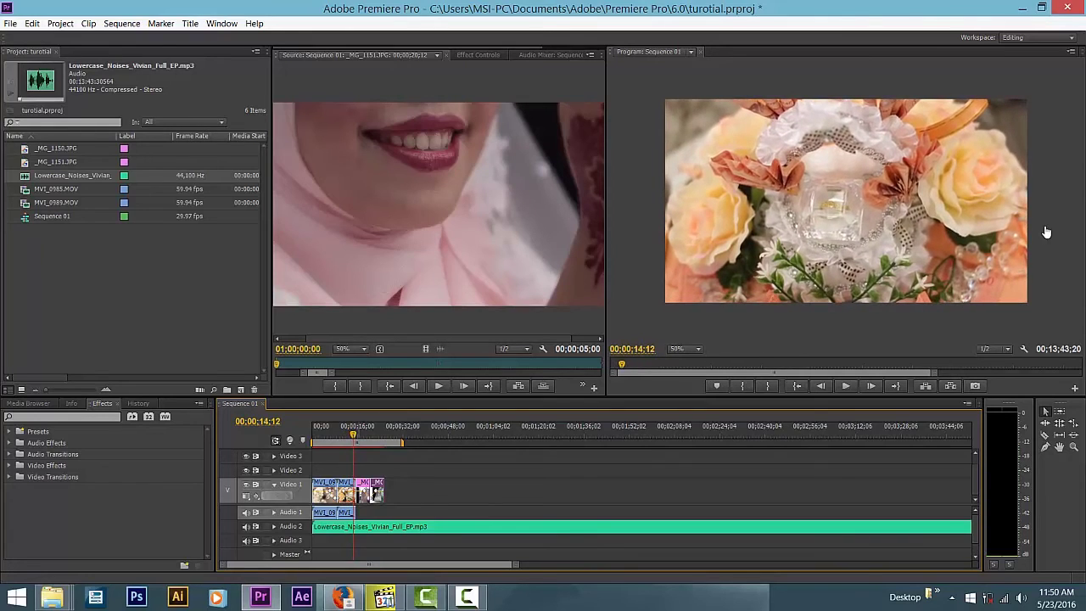
key(k)
key(c)
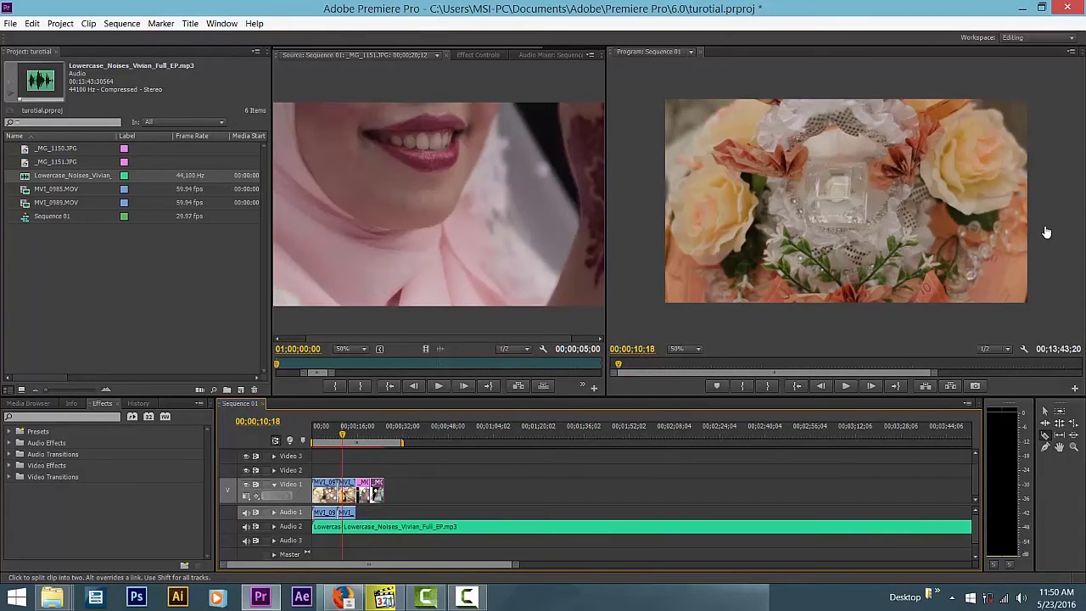
Slide the remaining Audio 2 music to 00;00 and return the playhead to the sequence start.
key(v)
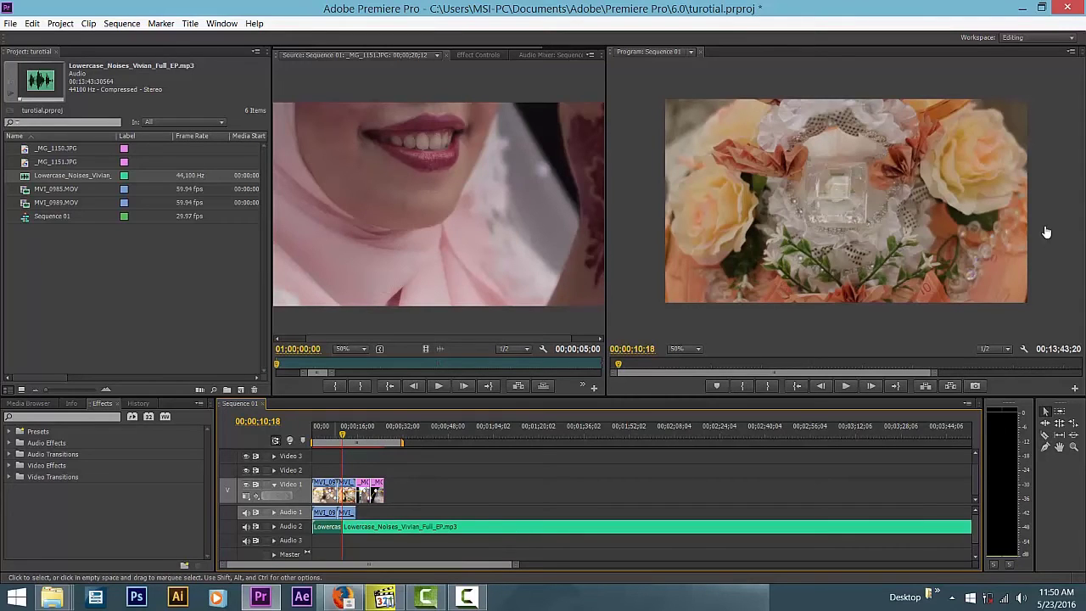
drag(373, 527, 343, 527)
key(Home)
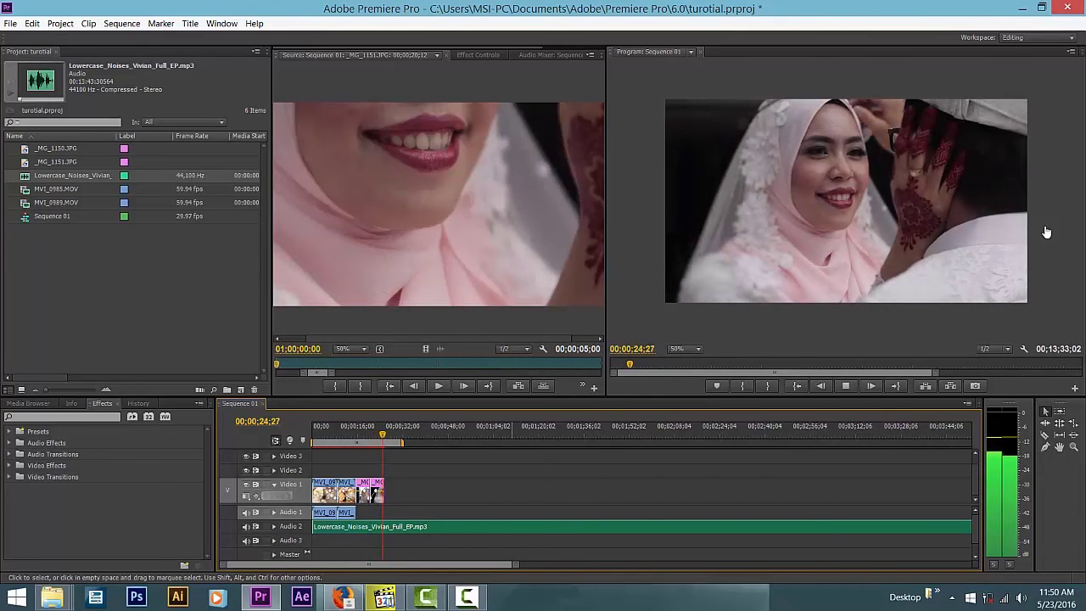
key(space)
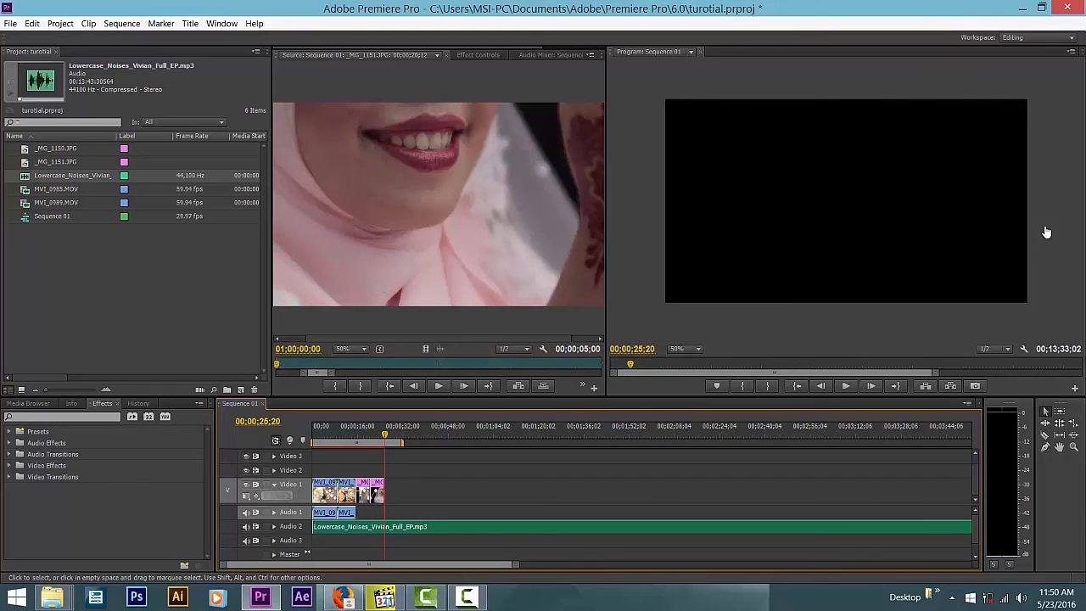